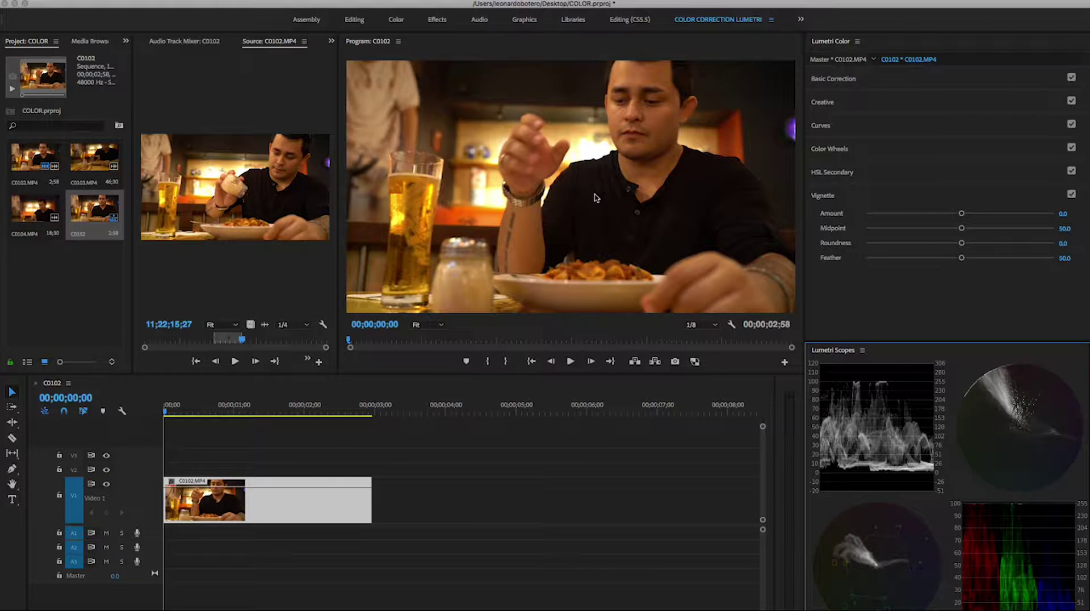
Uncheck Parade (RGB), Vectorscope YUV and Vectorscope HLS in Lumetri Scopes, keeping only Waveform (Luma)
click(865, 352)
mouse_move(909, 397)
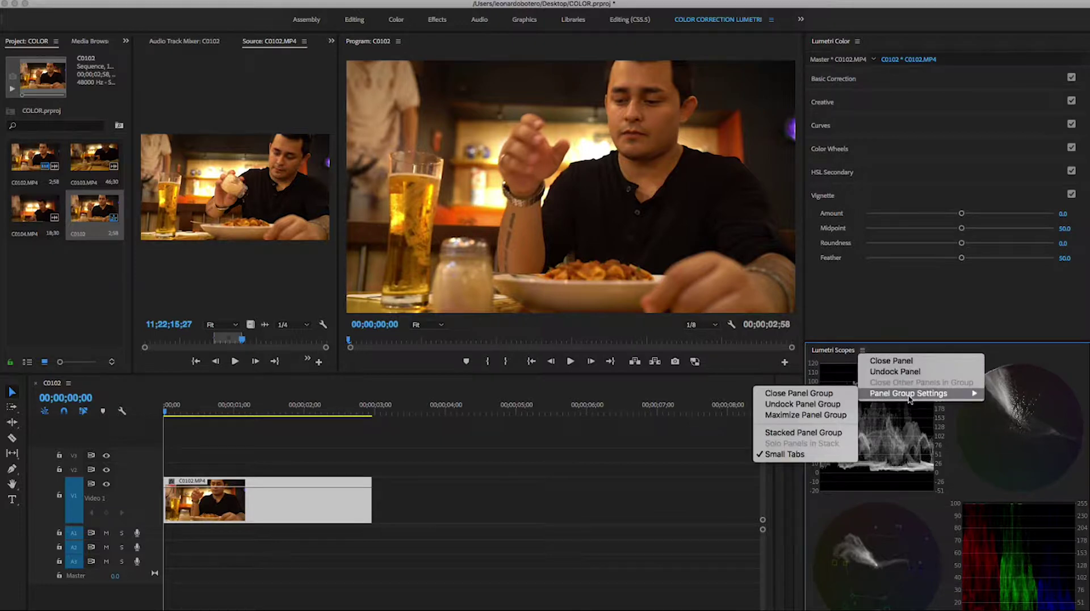
click(920, 421)
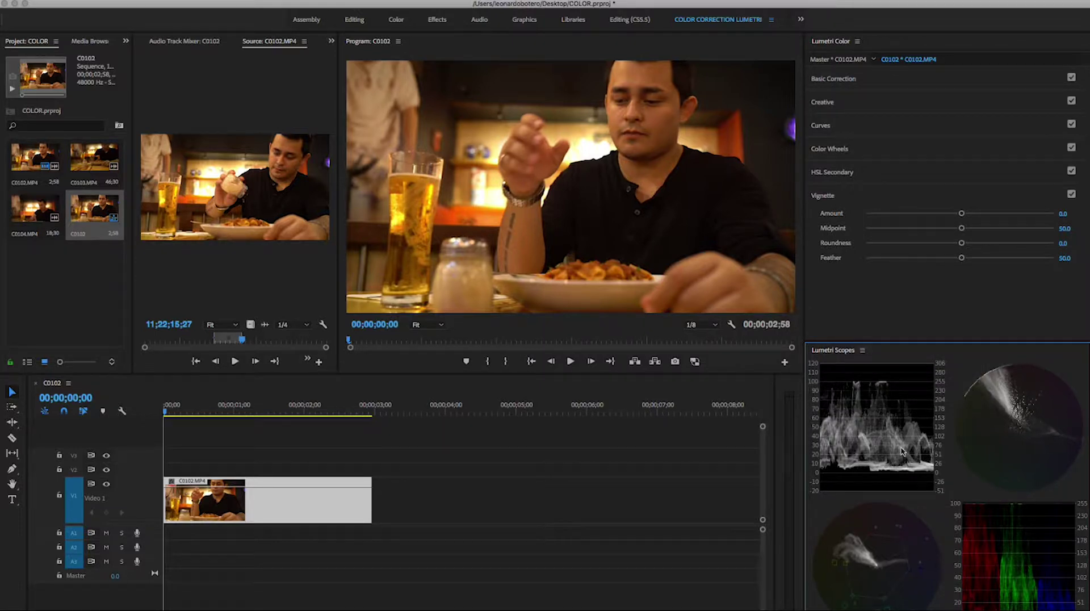
right_click(902, 452)
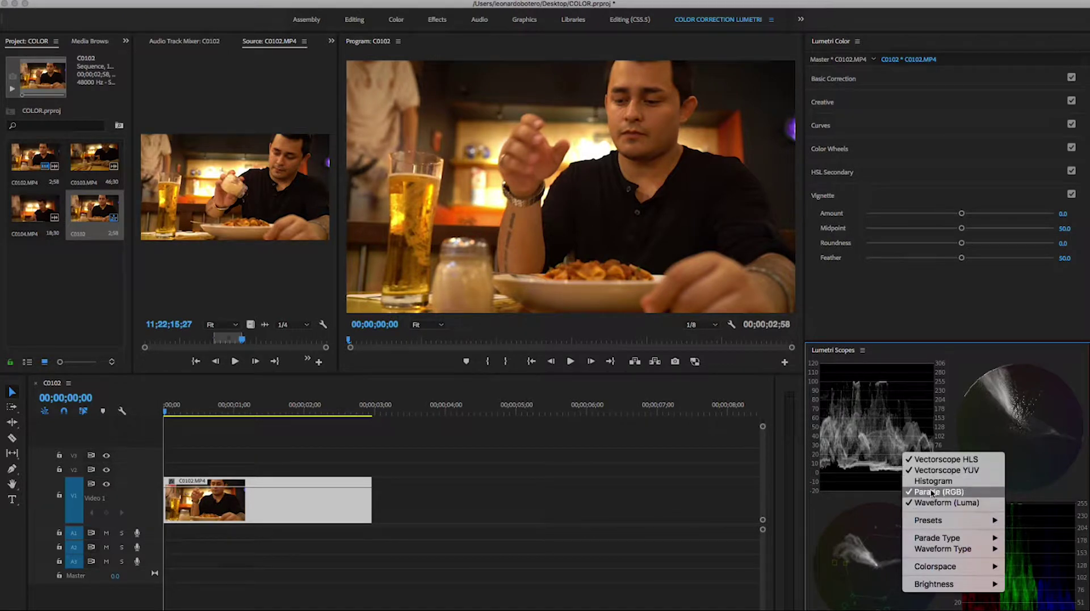
click(937, 492)
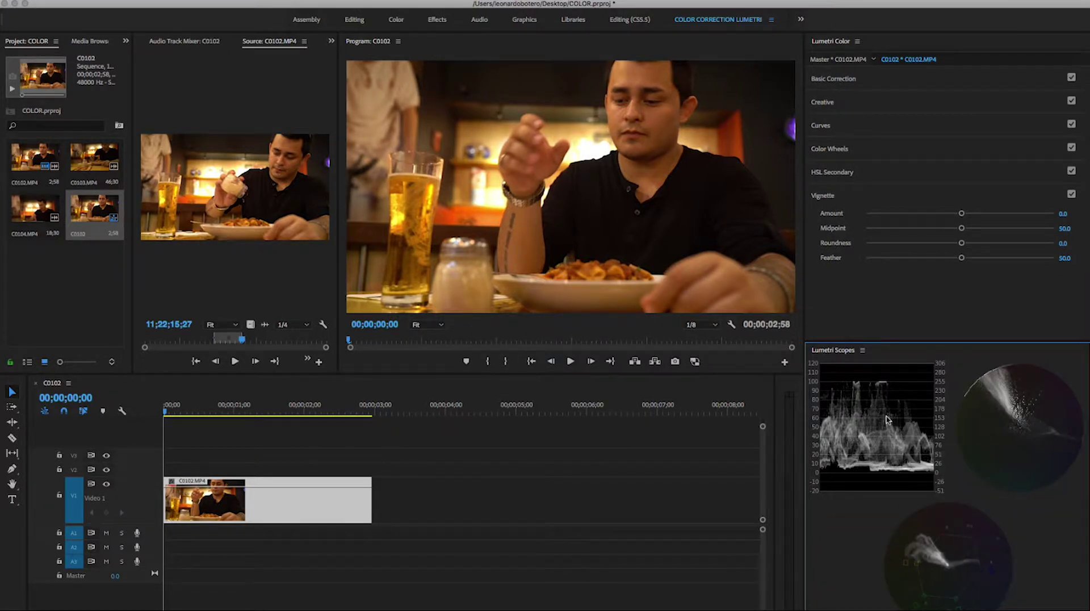
right_click(887, 416)
click(898, 433)
right_click(897, 421)
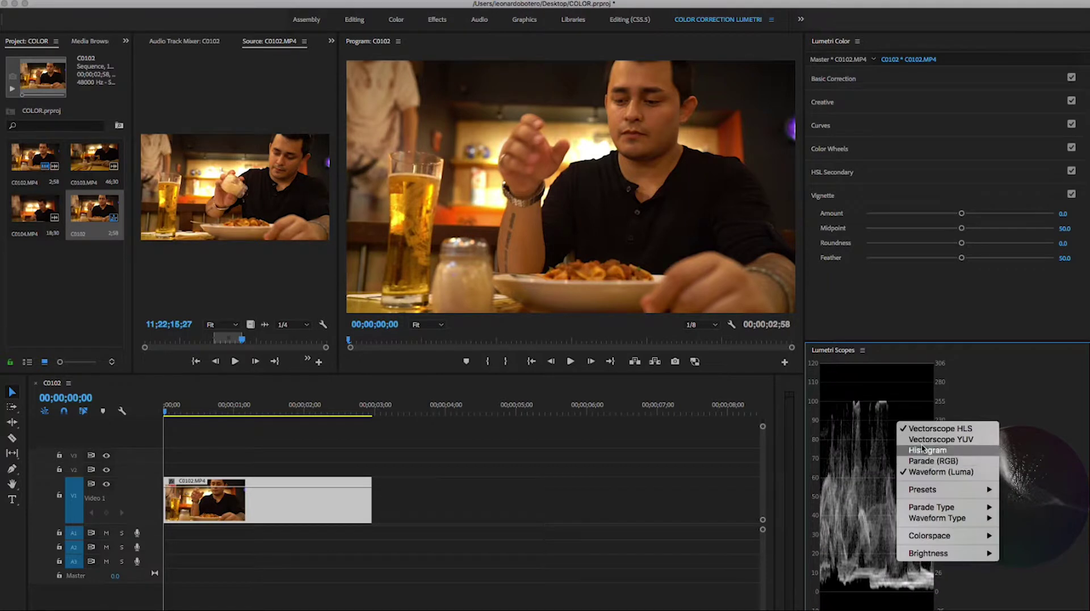
click(908, 424)
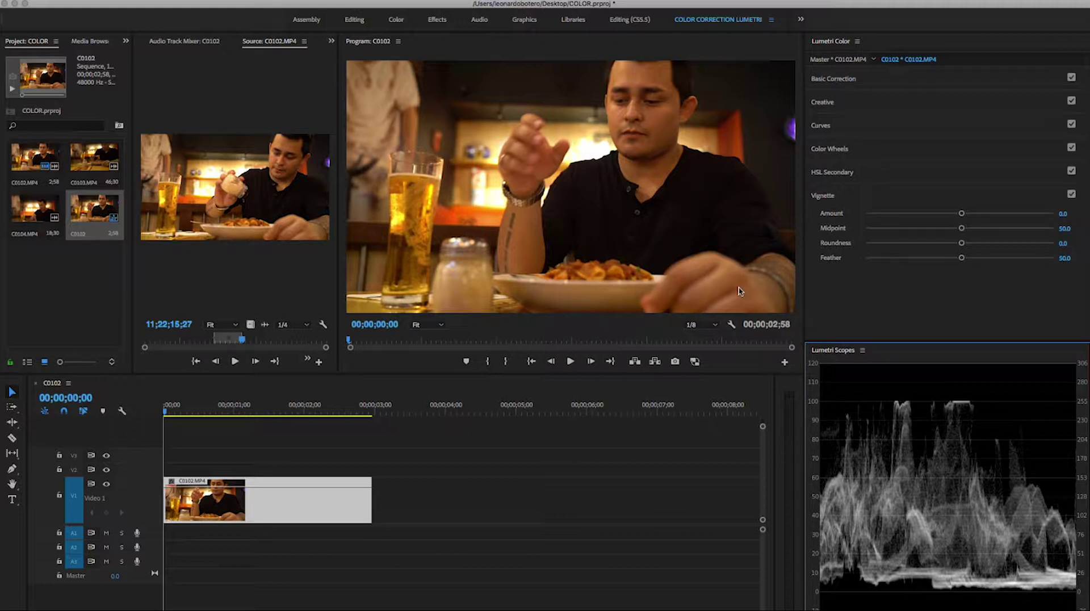
click(837, 150)
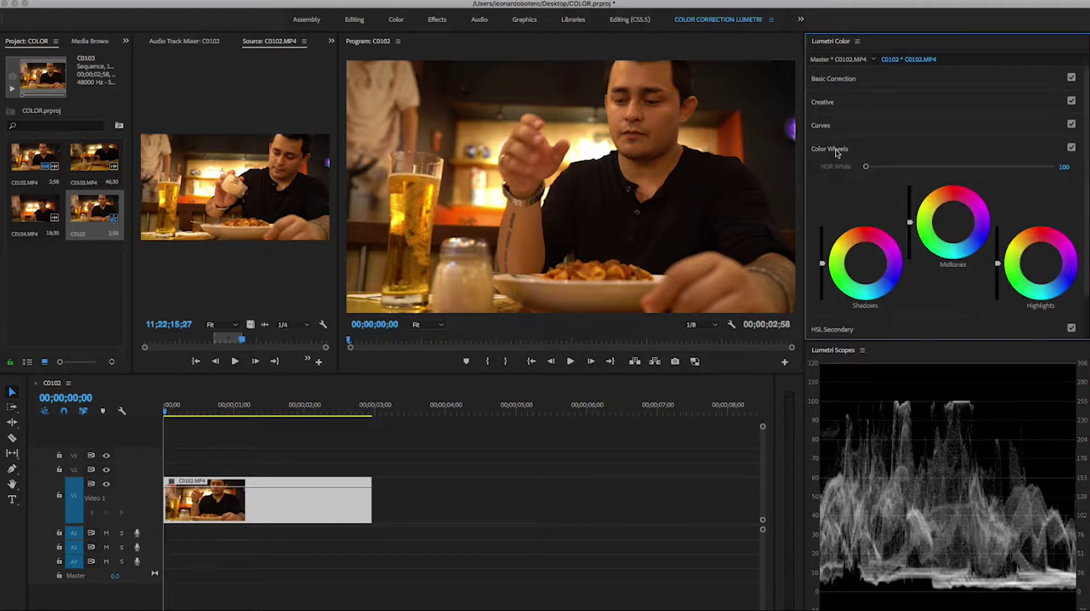
Test the Shadows lightness slider, dragging it down and back to roughly its original level
click(822, 265)
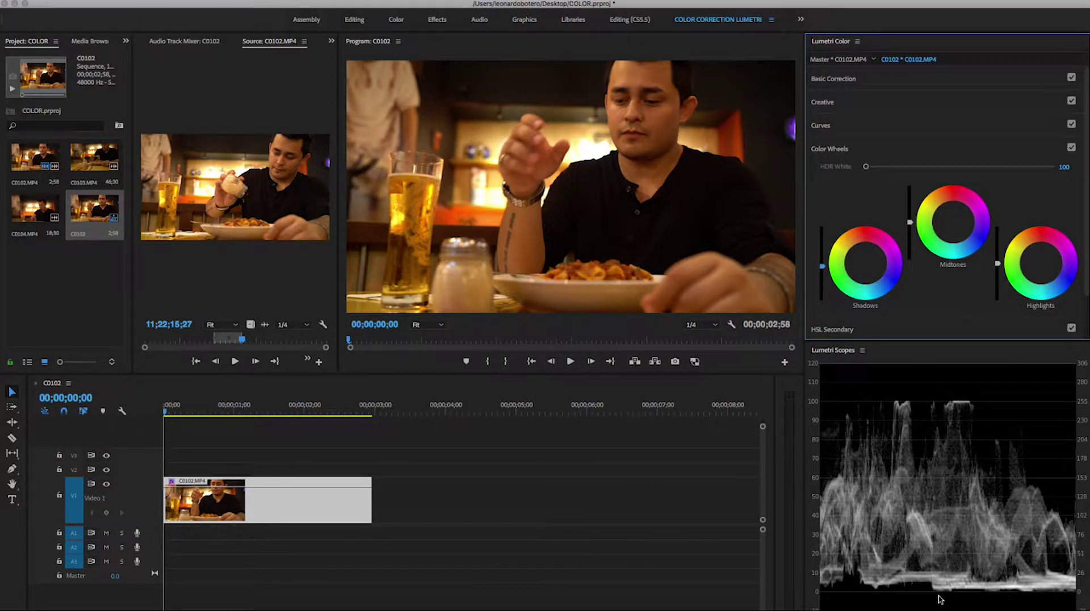
drag(823, 266, 823, 263)
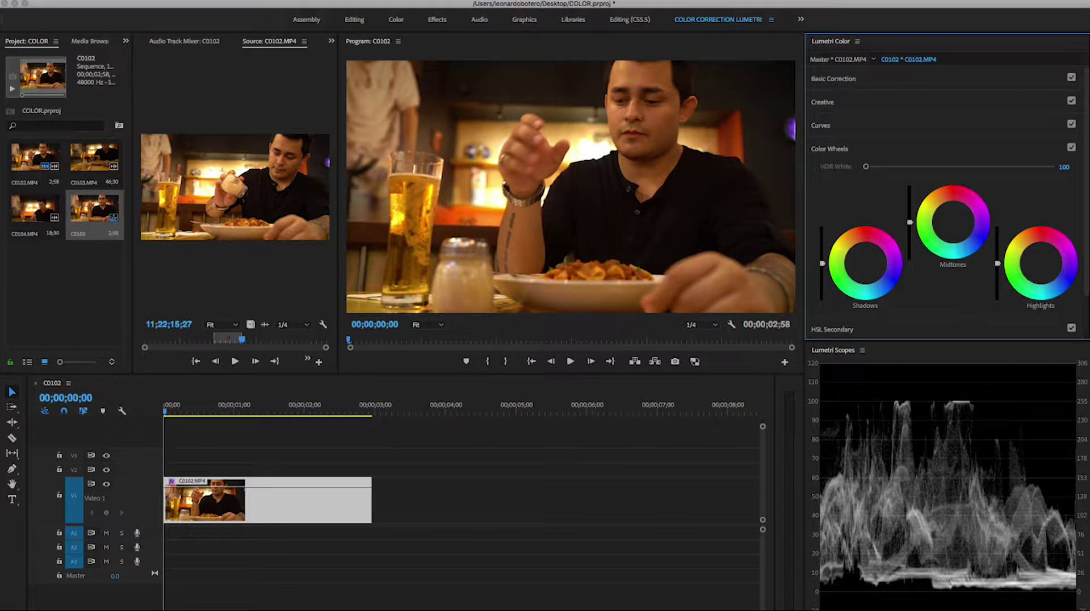
drag(823, 263, 822, 266)
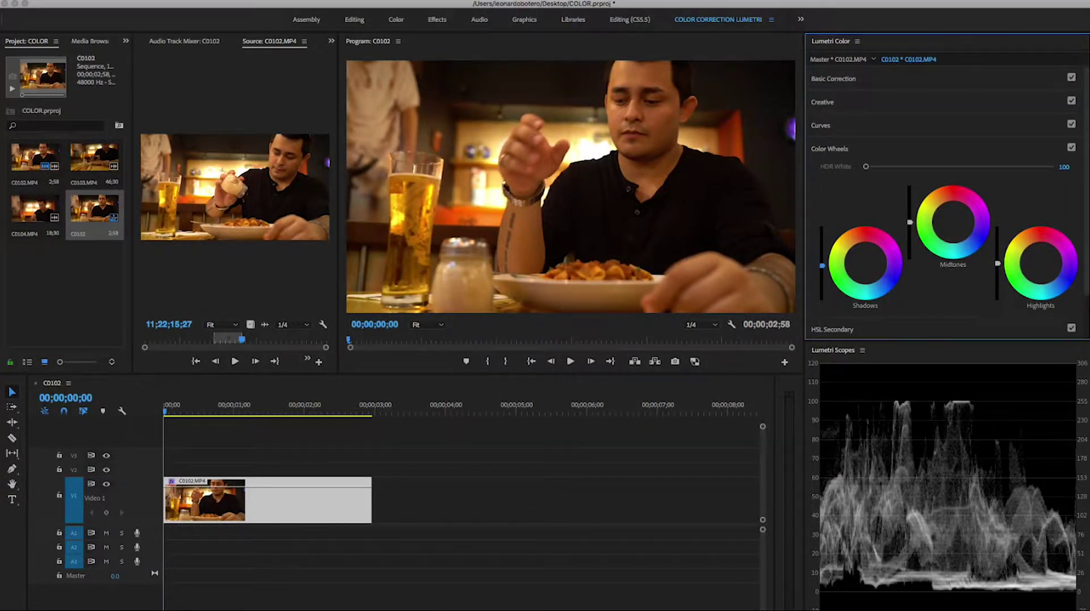
drag(823, 266, 823, 299)
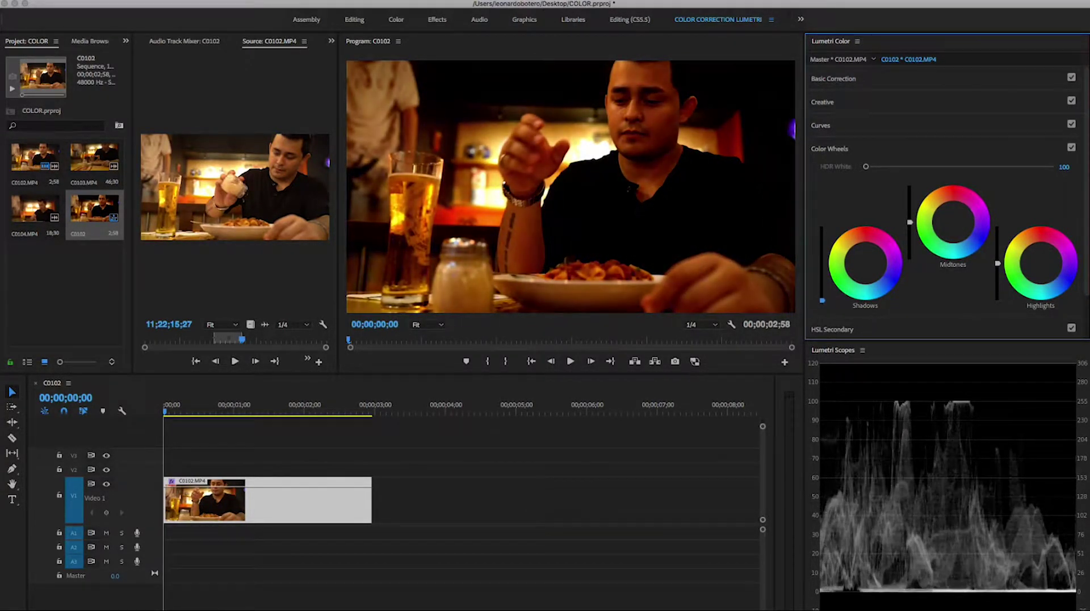
drag(823, 300, 823, 266)
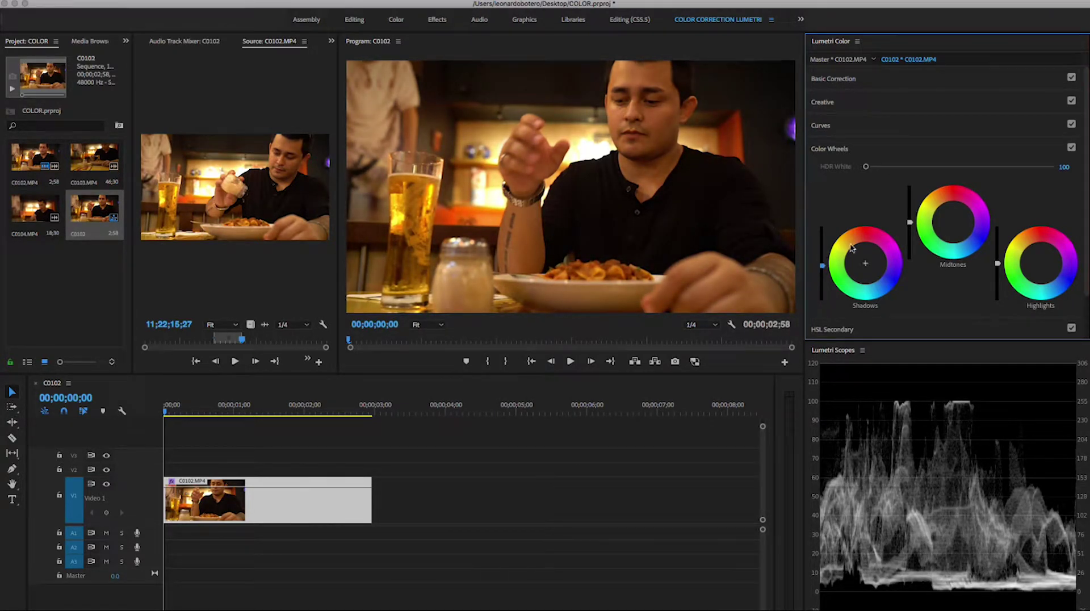
Raise the Midtones slider slightly to brighten C0102, then collapse Color Wheels
click(999, 266)
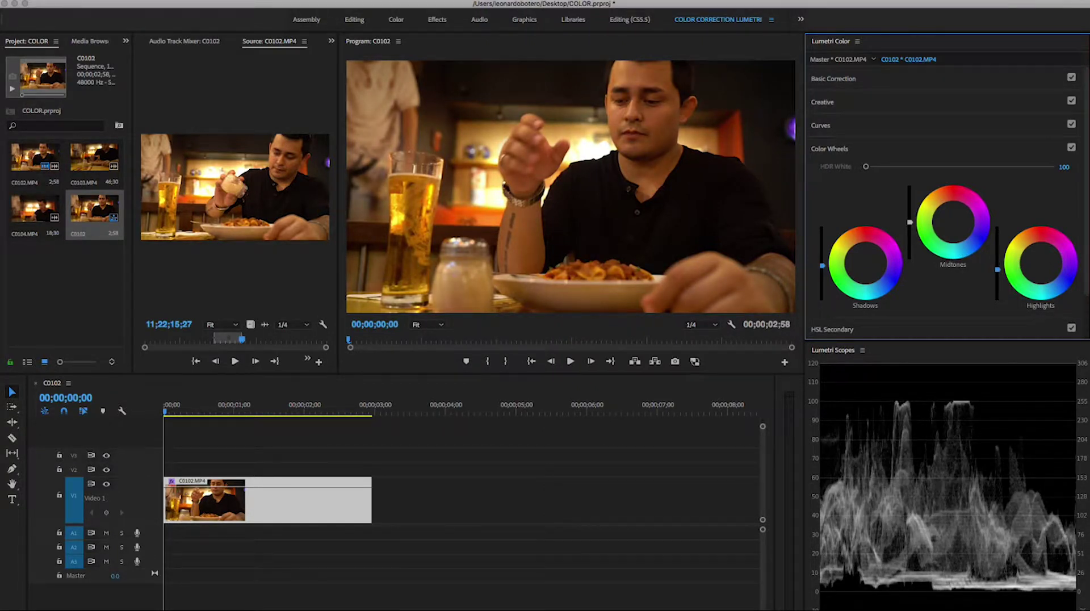
mouse_move(910, 222)
mouse_down()
mouse_move(911, 195)
mouse_move(910, 210)
mouse_up()
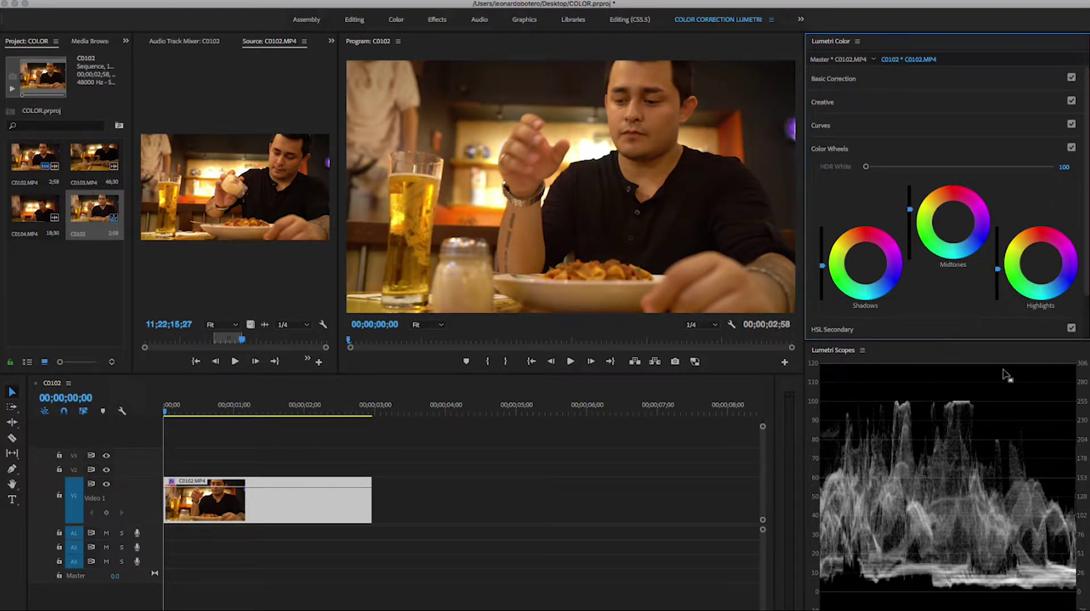
click(955, 145)
Expand Basic Correction and try the Blacks slider, leaving it close to zero
click(899, 78)
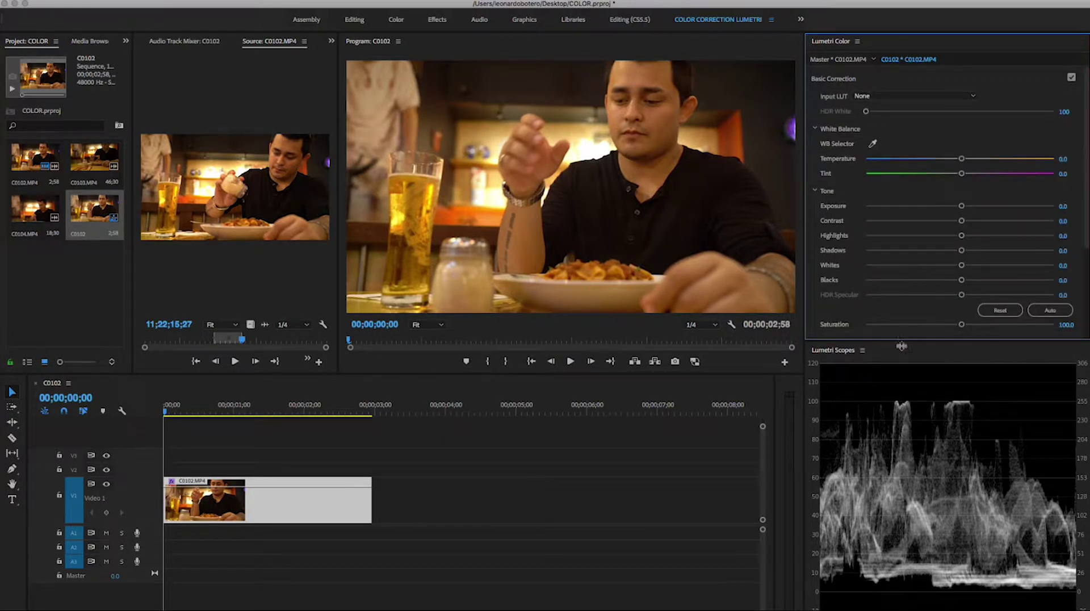
drag(900, 340, 901, 377)
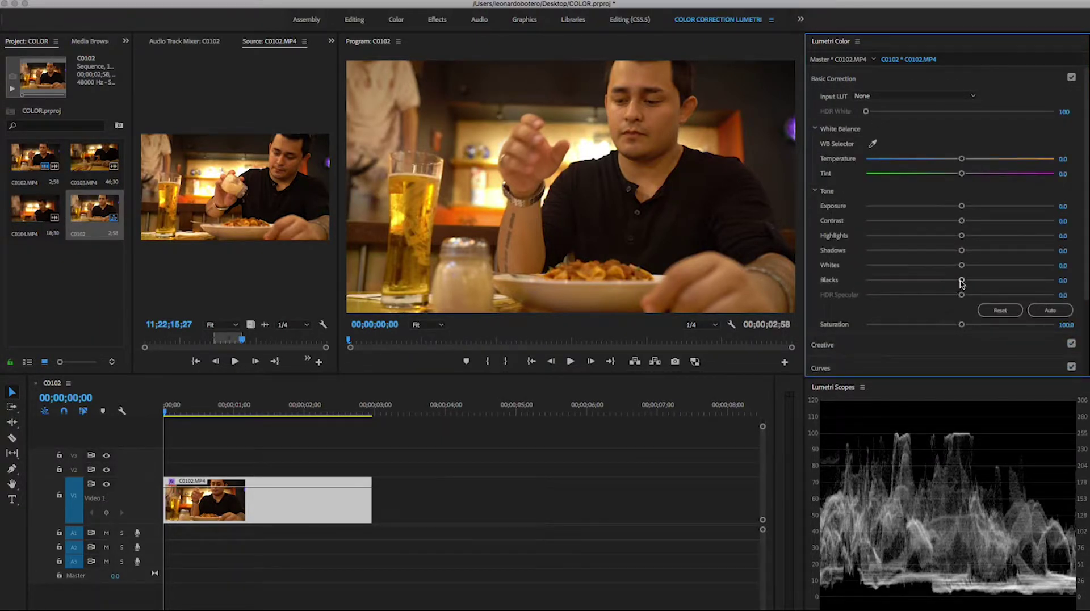
drag(961, 280, 897, 280)
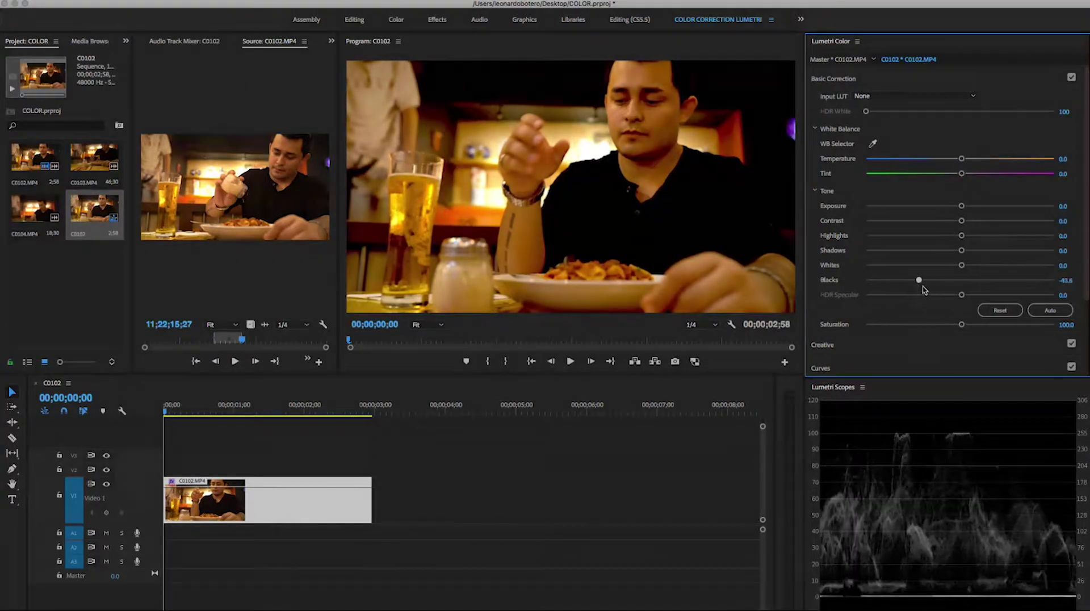
mouse_move(897, 280)
mouse_down()
mouse_move(645, 284)
mouse_move(960, 278)
mouse_up()
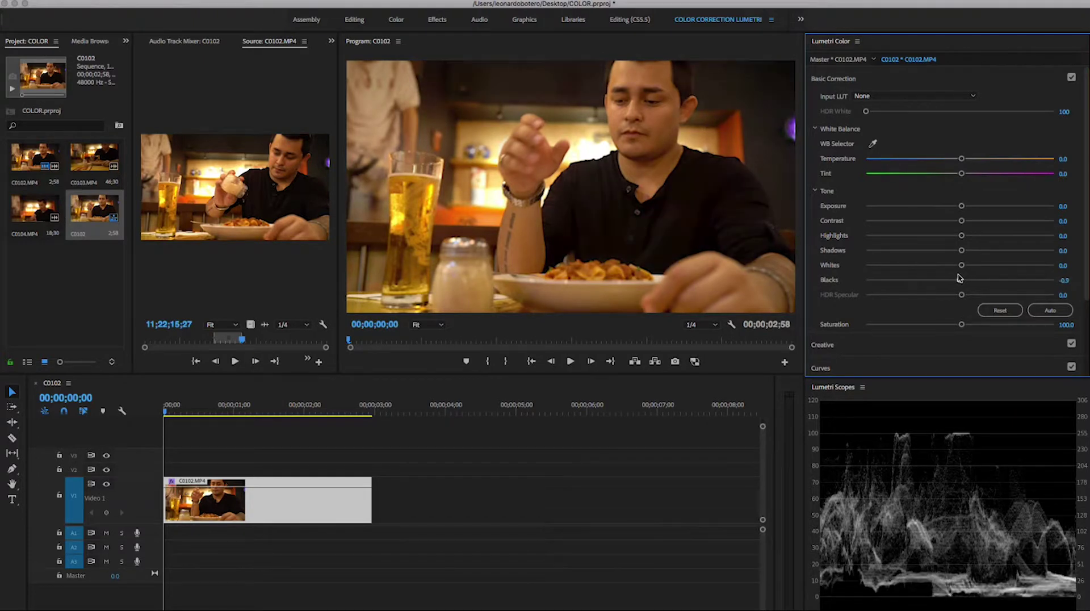
drag(960, 278, 959, 278)
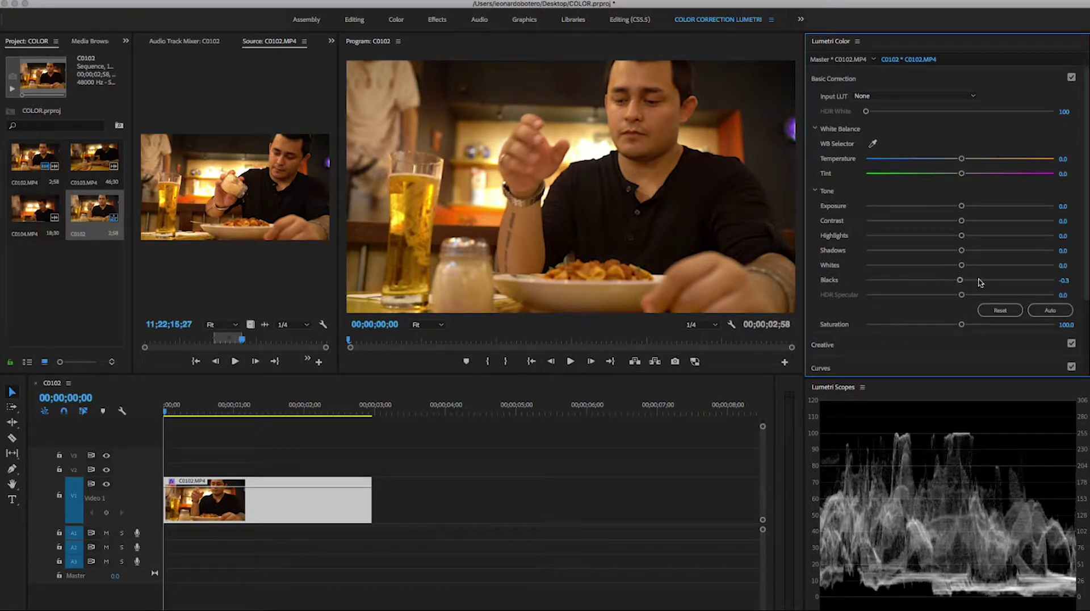
Set Highlights to -71.0 and Contrast to 13.6, then reset Shadows and nudge it slightly up
drag(963, 236, 893, 233)
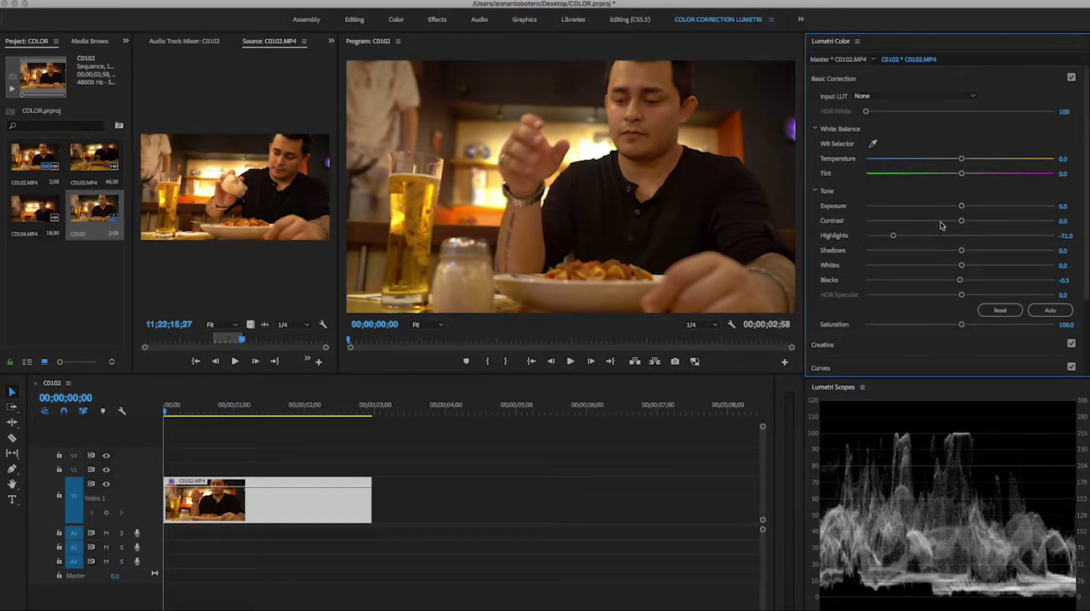
mouse_move(962, 220)
mouse_down()
mouse_move(976, 221)
mouse_move(987, 250)
mouse_up()
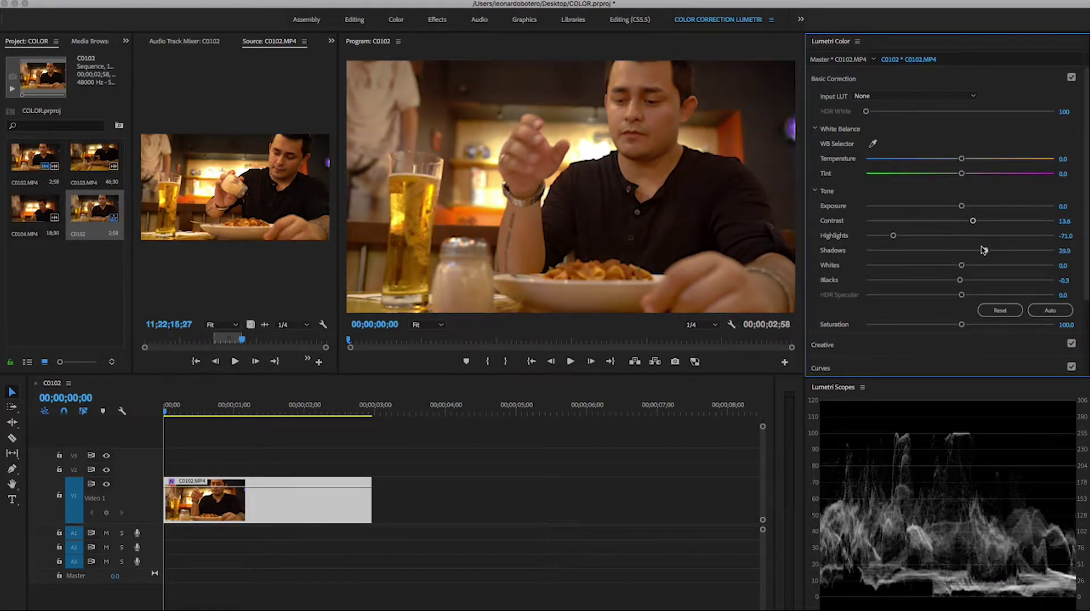
double_click(986, 251)
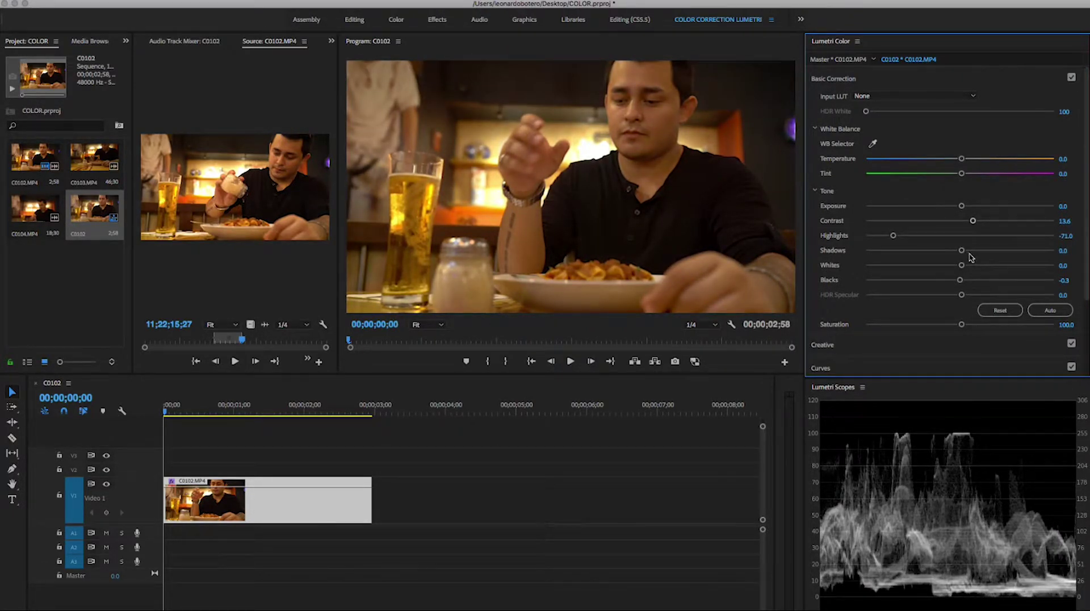
drag(961, 250, 962, 251)
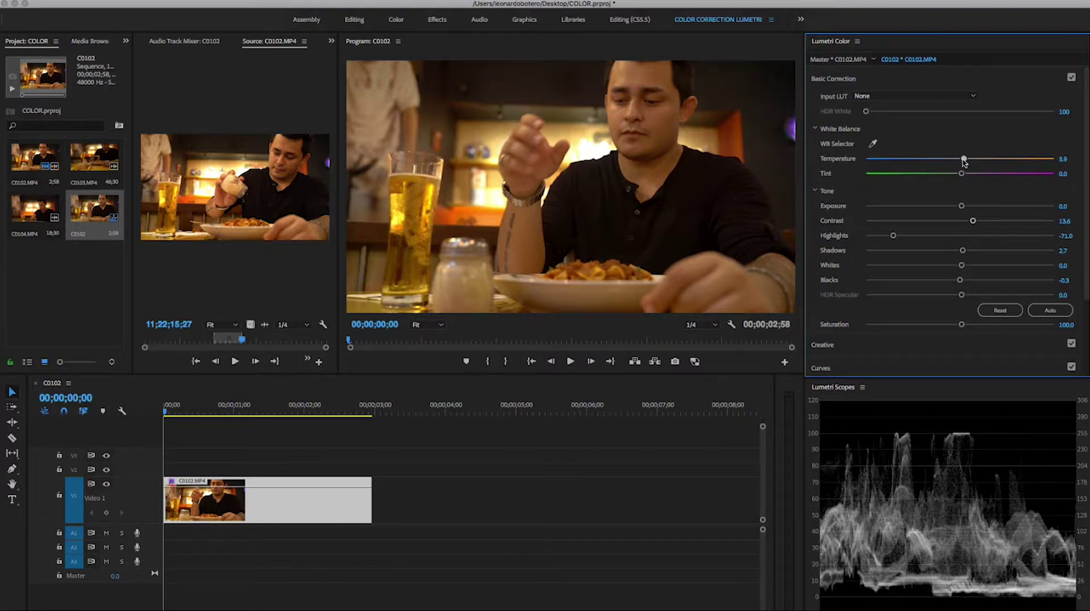
Cool the Temperature to about -25 and pull Saturation down below 100
drag(963, 160, 959, 162)
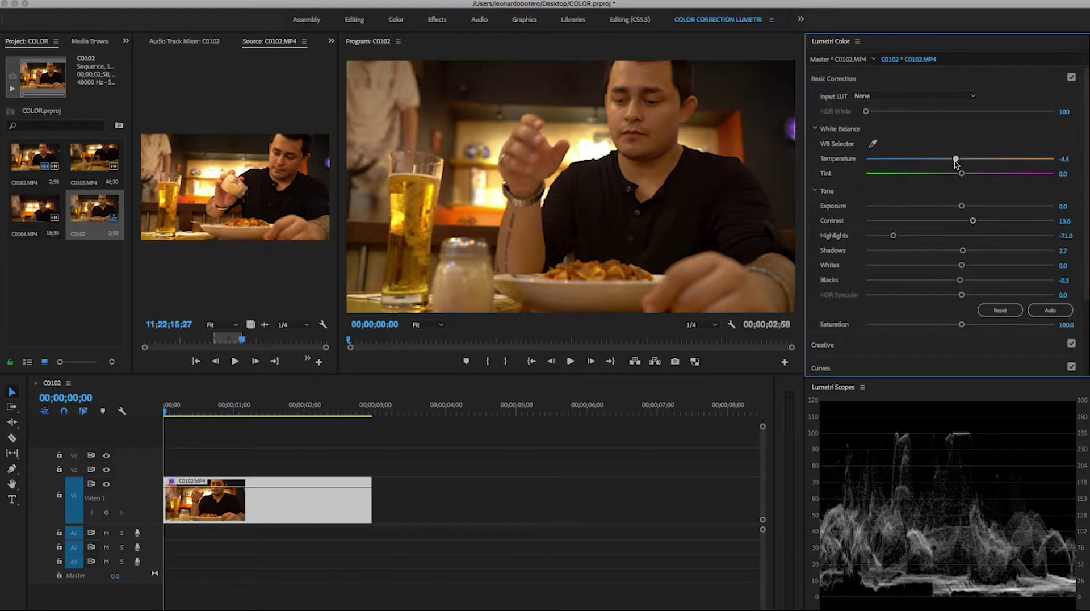
drag(956, 163, 931, 159)
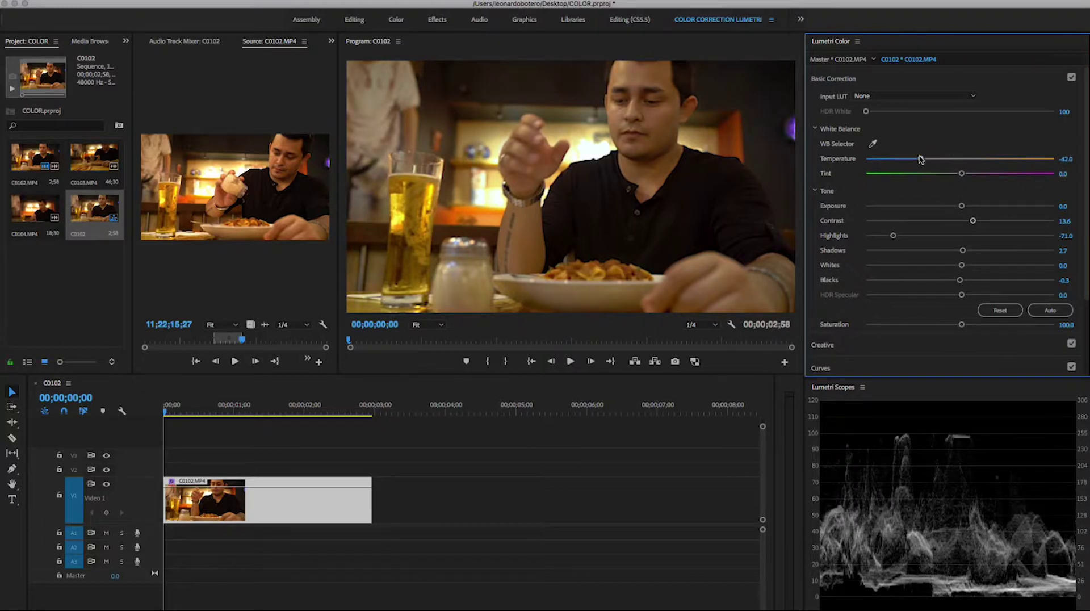
drag(931, 159, 935, 158)
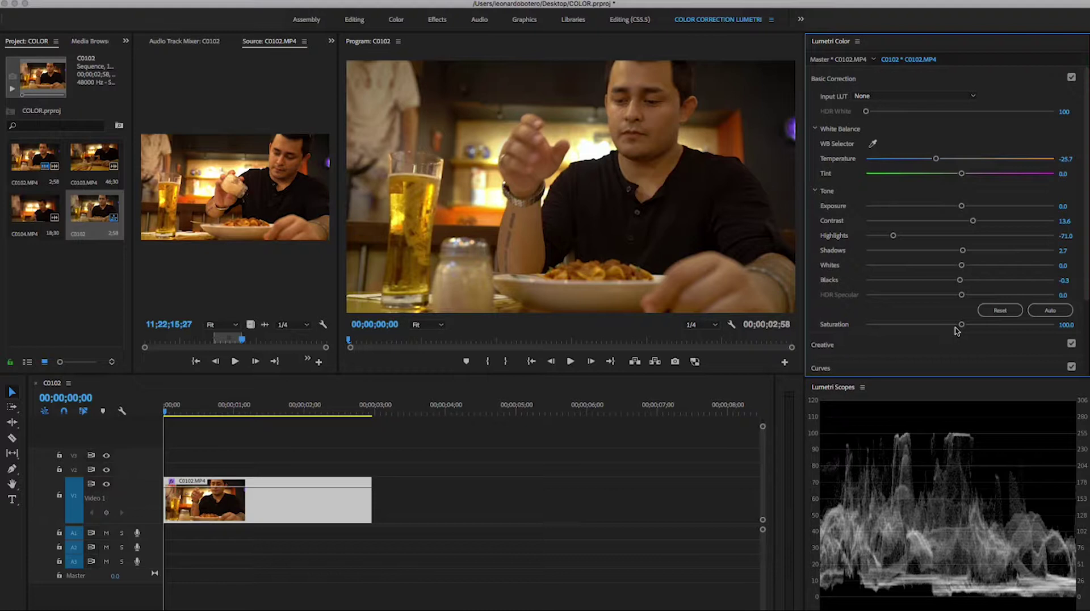
mouse_move(962, 325)
mouse_down()
mouse_move(946, 325)
mouse_move(955, 326)
mouse_up()
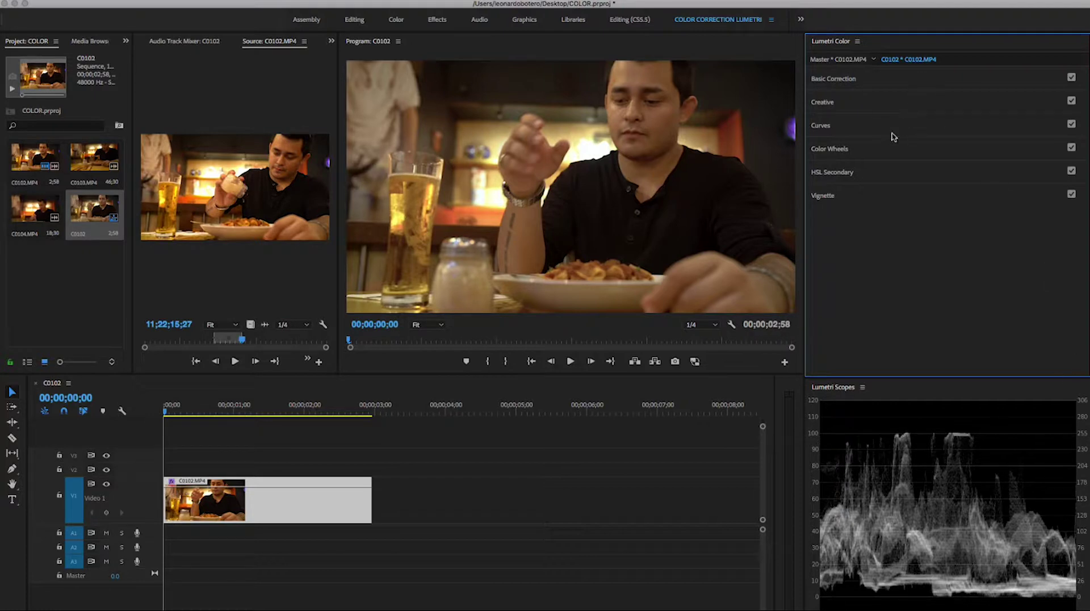
Expand HSL Secondary and sample colours from the frame into the key with the eyedroppers
click(846, 173)
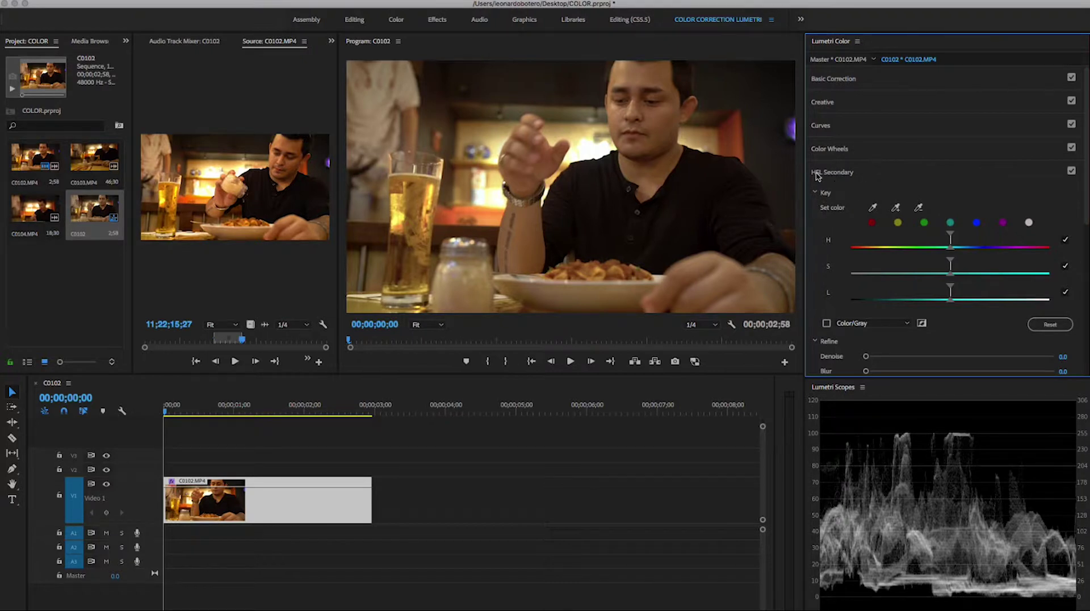
click(874, 208)
click(655, 72)
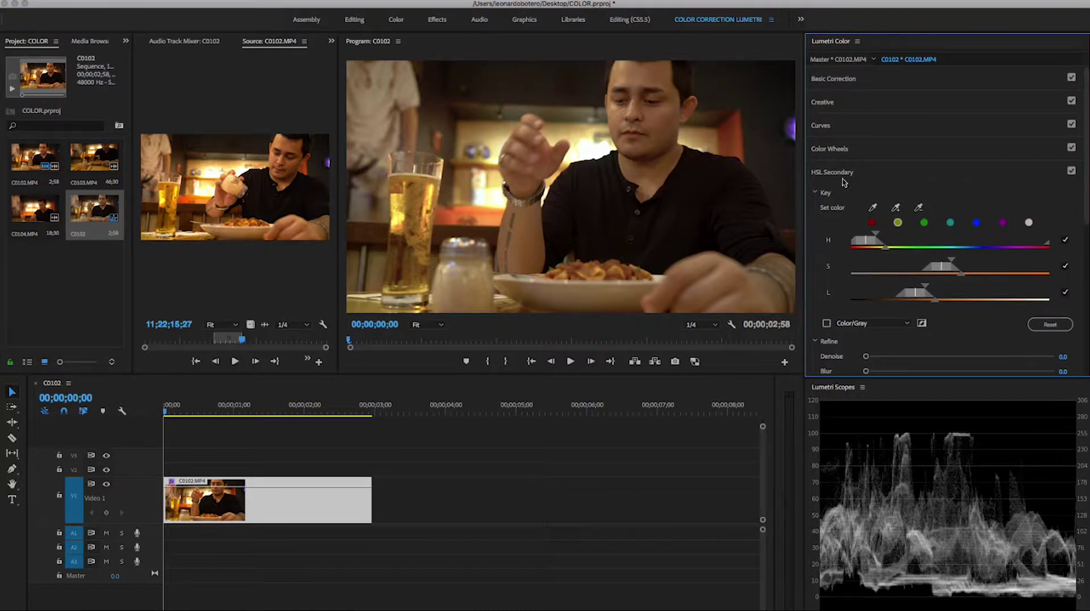
click(896, 207)
click(657, 177)
Add the food's colour to the key and preview the keyed area through the Color/Gray mask
click(896, 208)
click(589, 264)
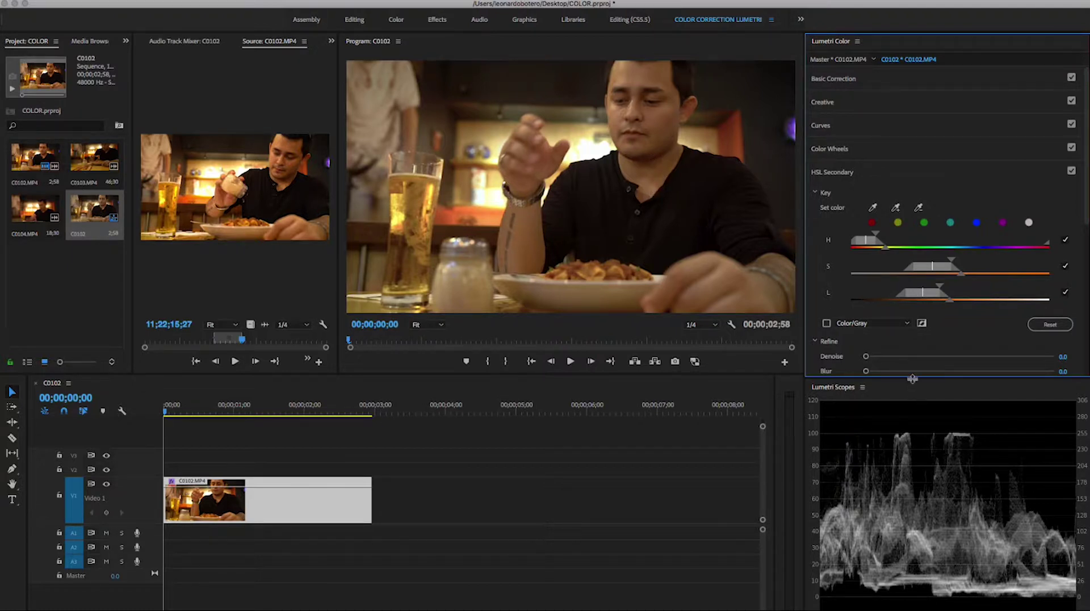
click(828, 324)
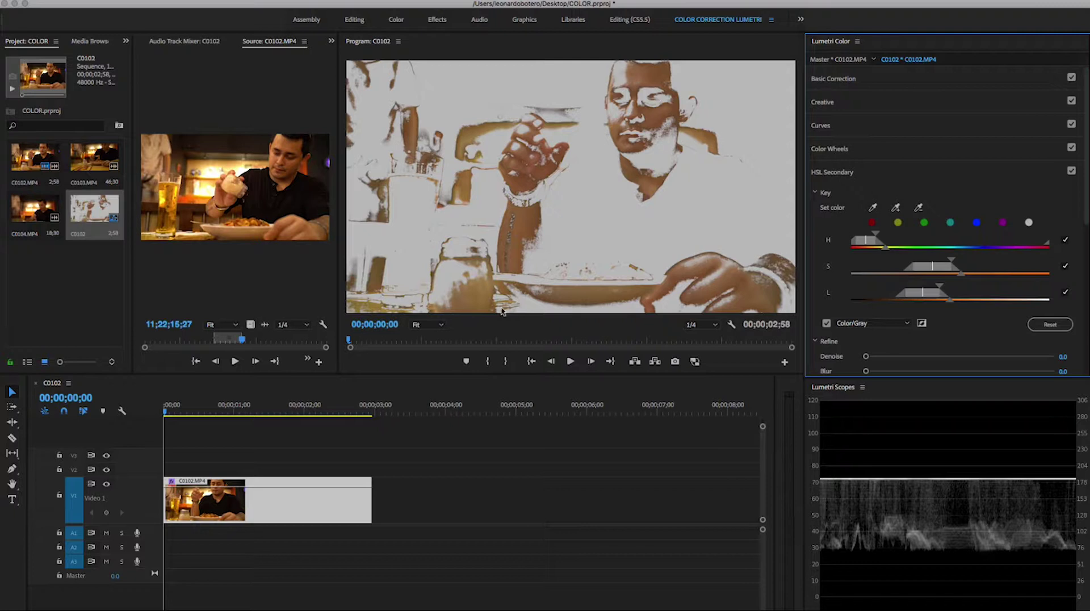
click(896, 207)
Add the face and hand colours to the key and widen its saturation and lightness ranges
click(687, 288)
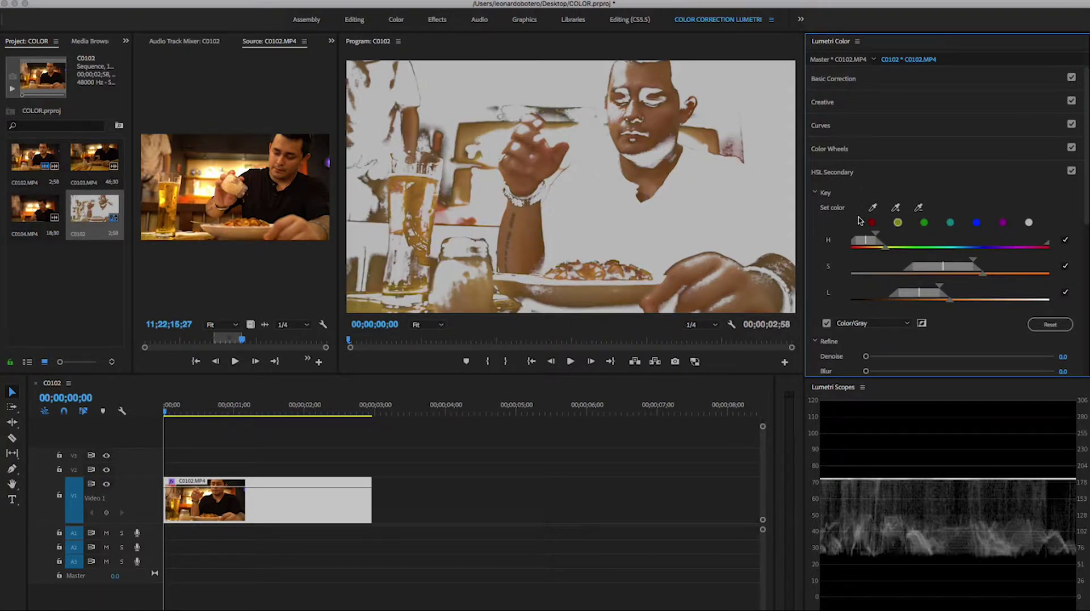
click(612, 103)
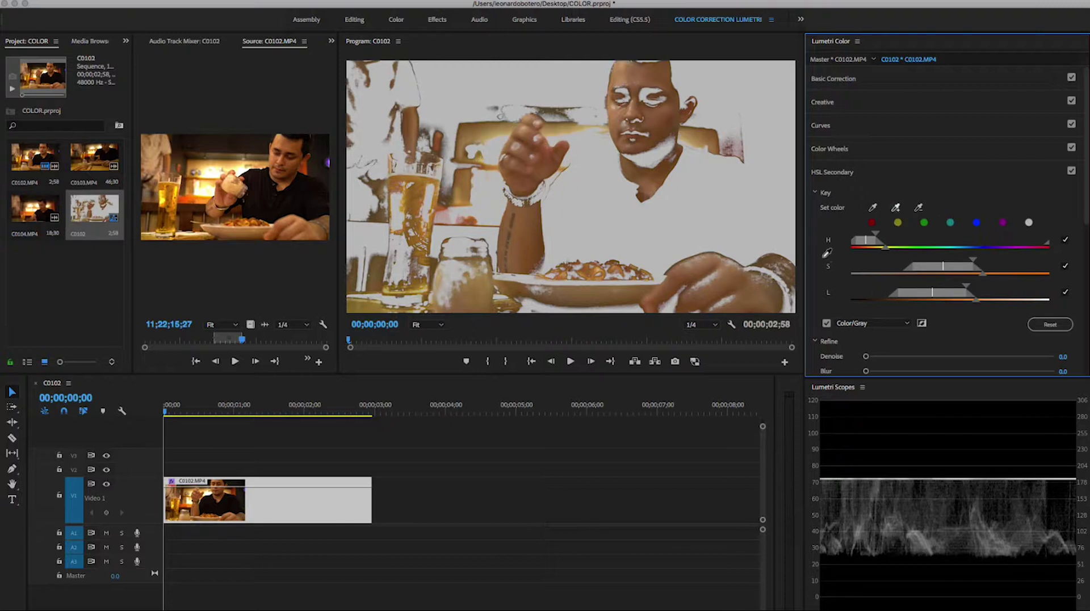
click(790, 262)
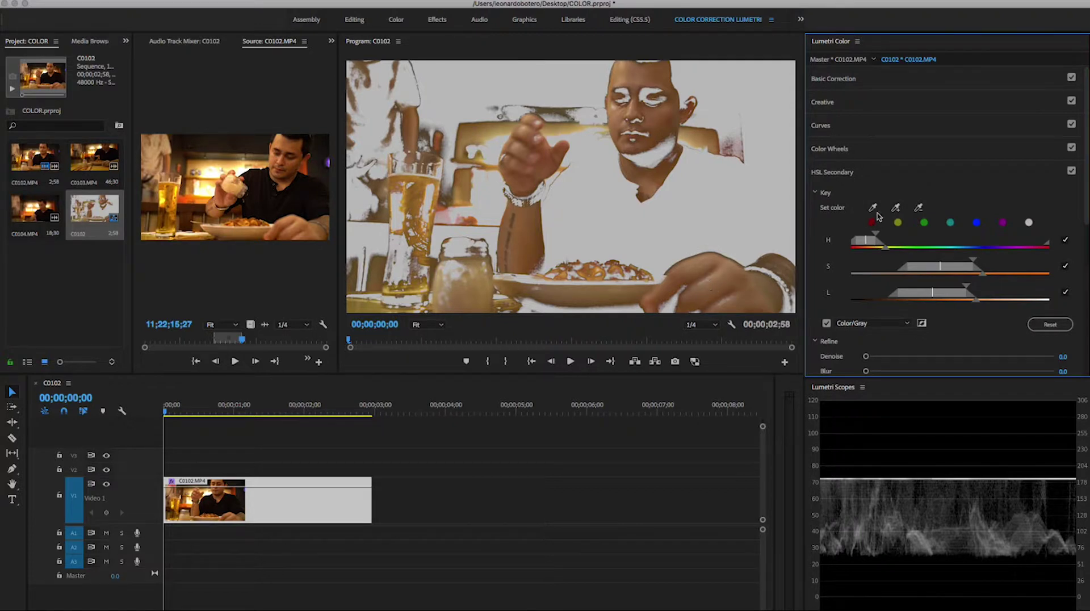
click(896, 208)
click(683, 294)
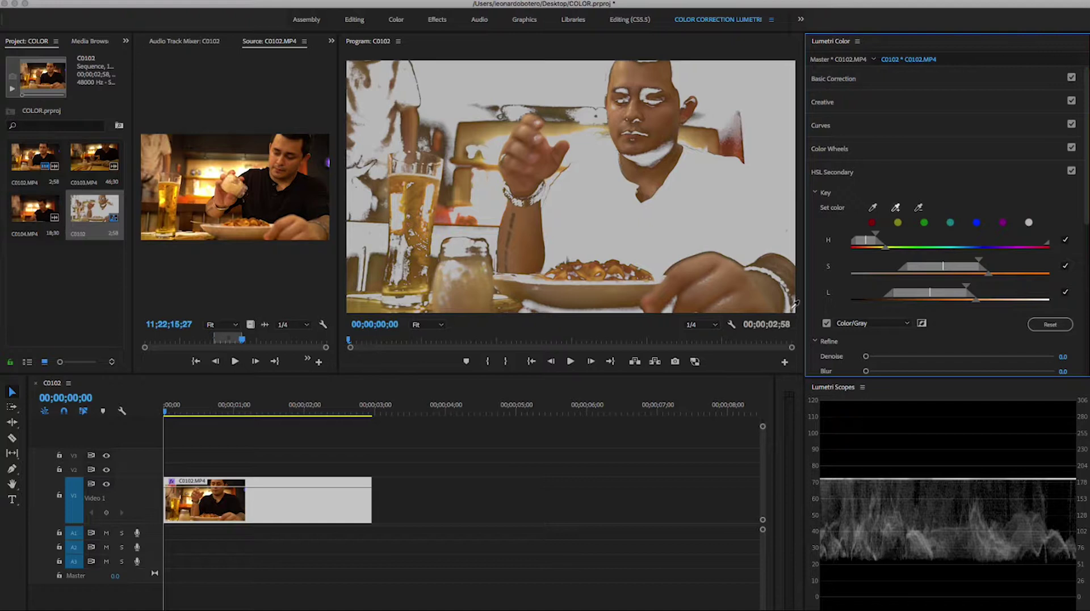
Add more face and background tones to the key, leaving the Refine Blur at 5.4
click(648, 158)
click(651, 151)
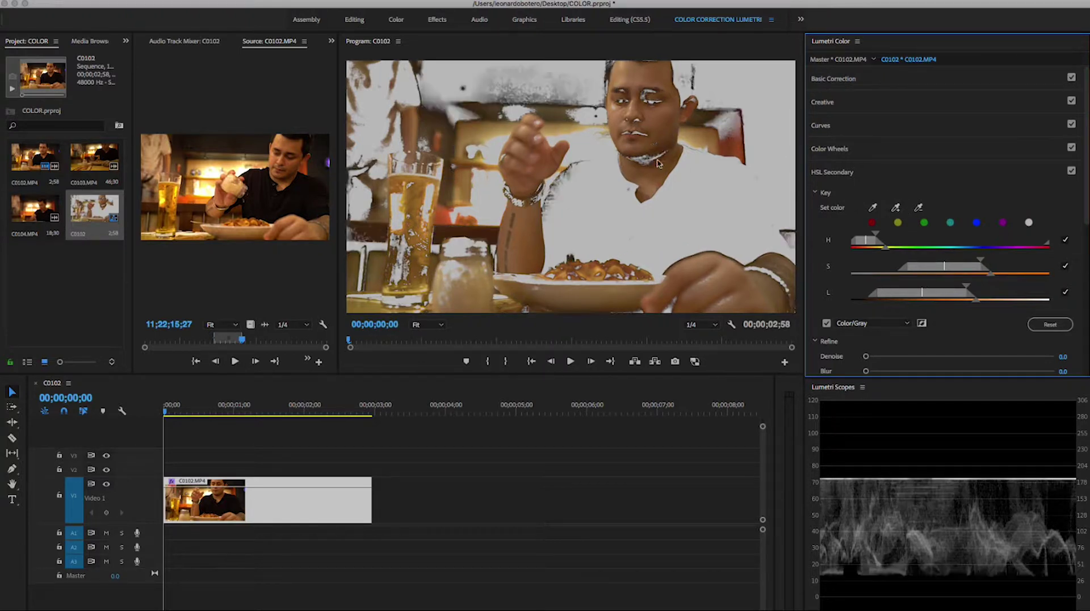
click(644, 161)
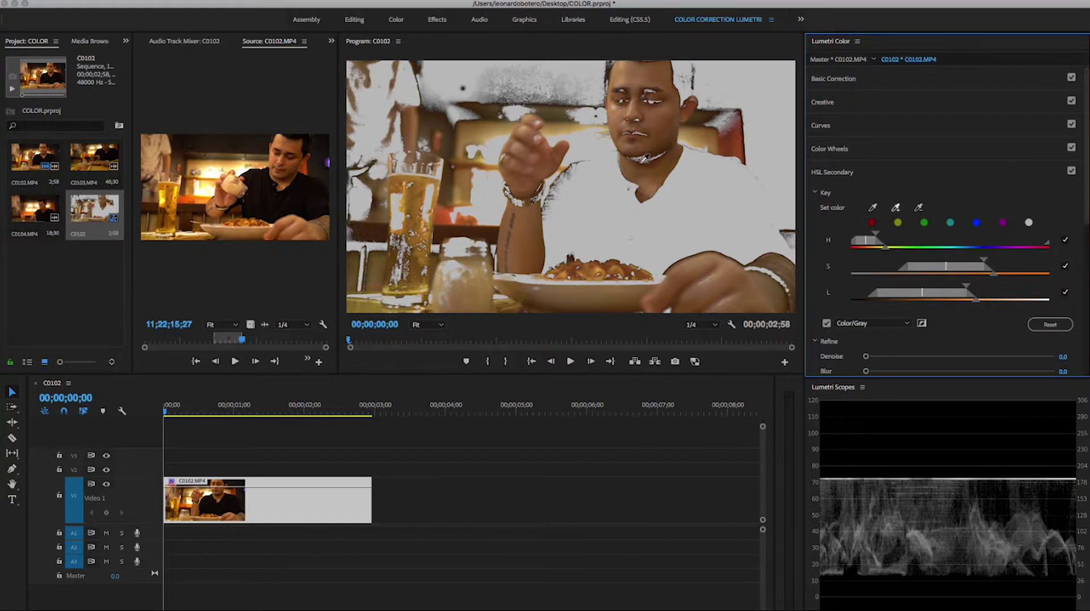
click(896, 208)
click(645, 152)
click(896, 208)
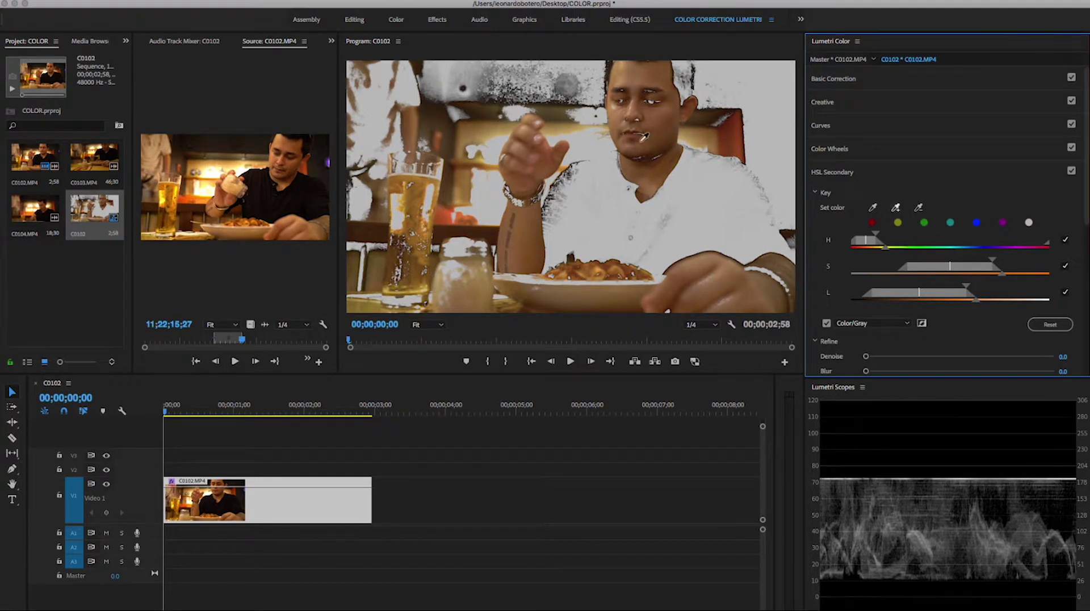
click(643, 162)
scroll(964, 176, down, 3)
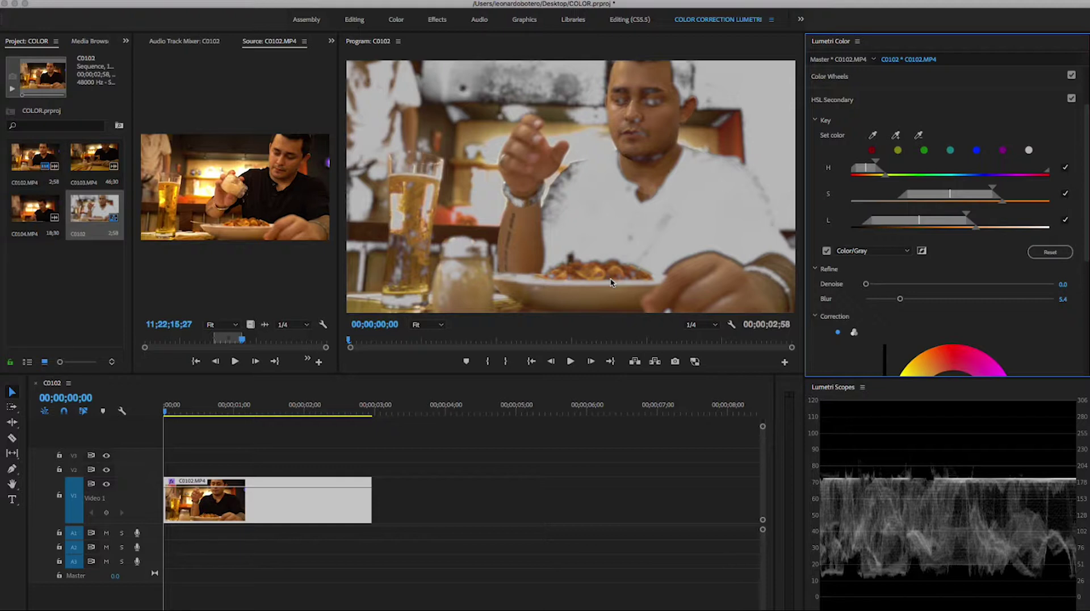
Uncheck Color/Gray under HSL Secondary to restore full colour, and reopen Color Wheels
click(937, 97)
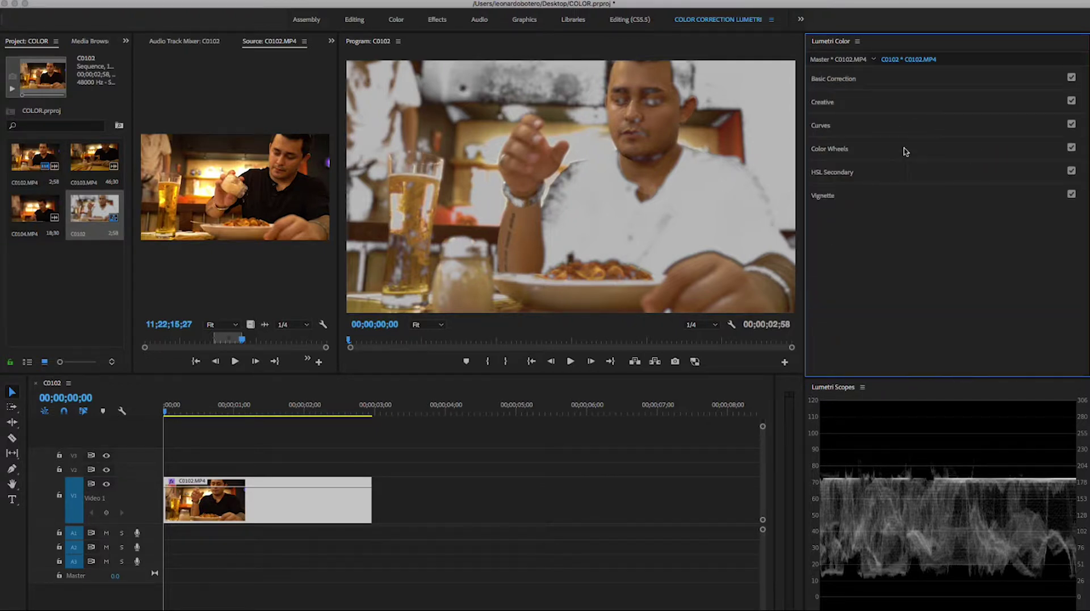
click(875, 151)
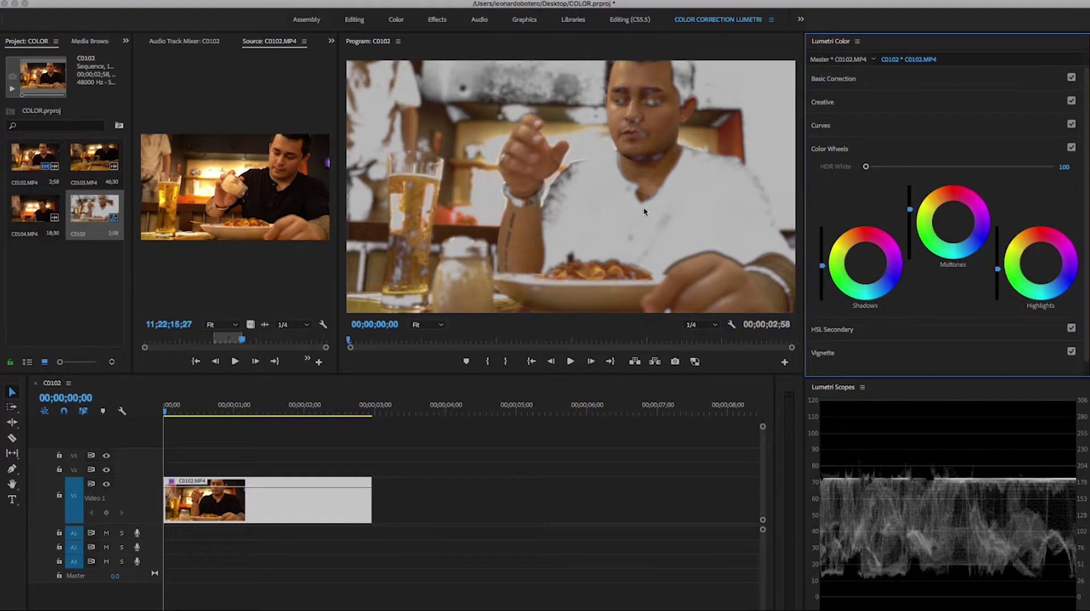
click(860, 148)
click(855, 172)
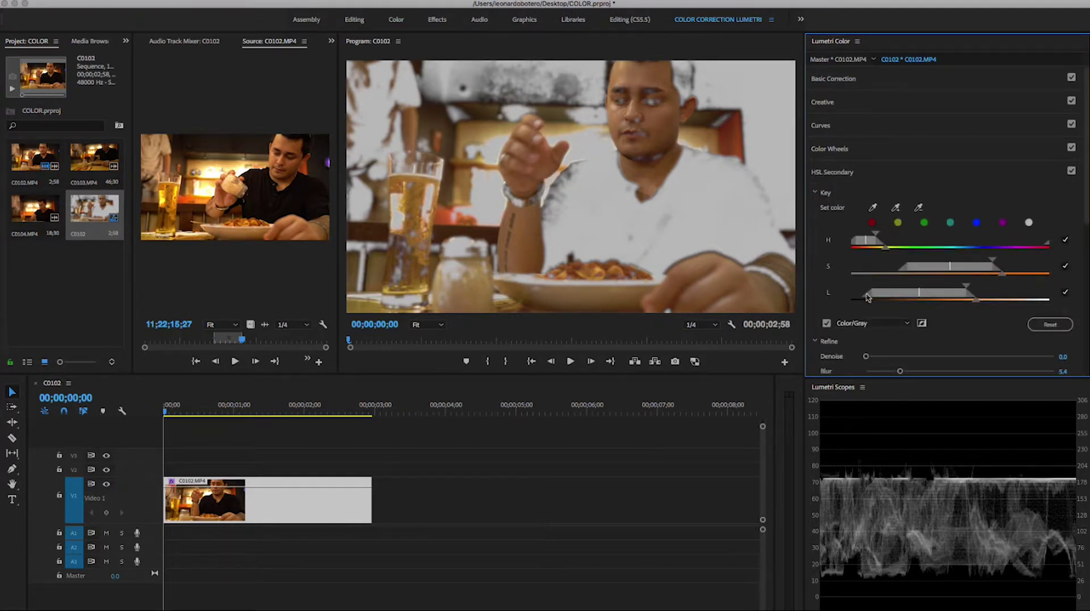
click(827, 323)
click(875, 173)
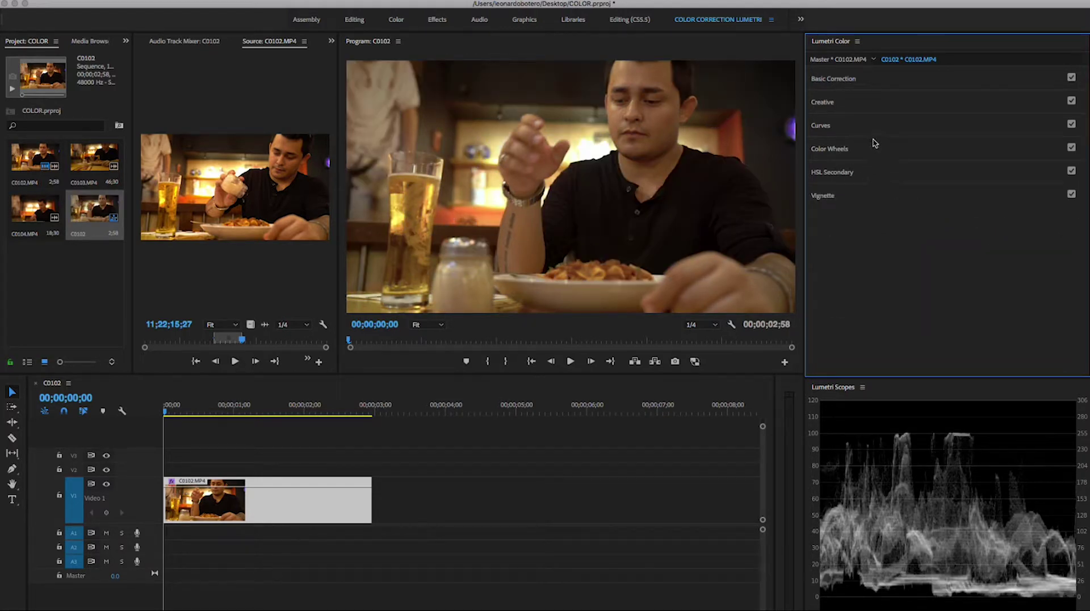
click(830, 150)
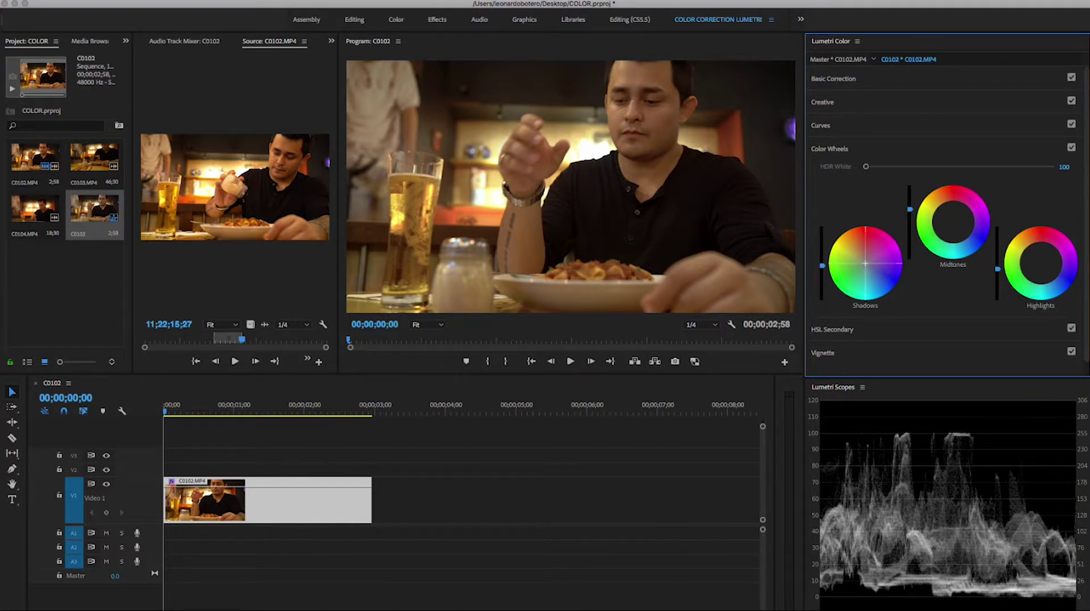
Tint the Shadows wheel toward blue and nudge the Highlights and Midtones wheels slightly
mouse_move(867, 265)
mouse_down()
mouse_move(880, 267)
mouse_move(873, 276)
mouse_up()
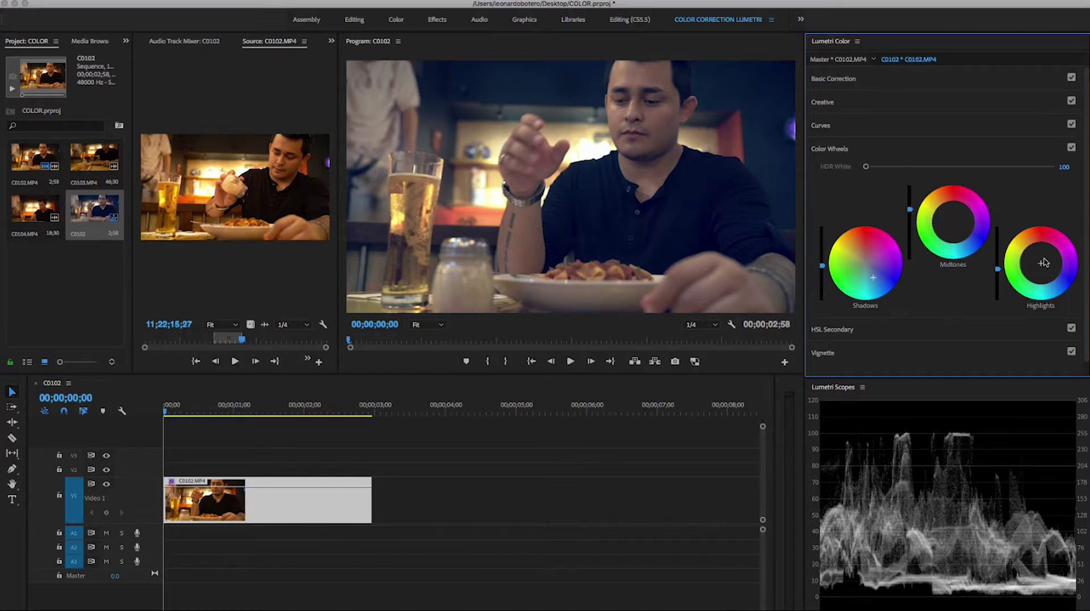
drag(1039, 262, 1033, 255)
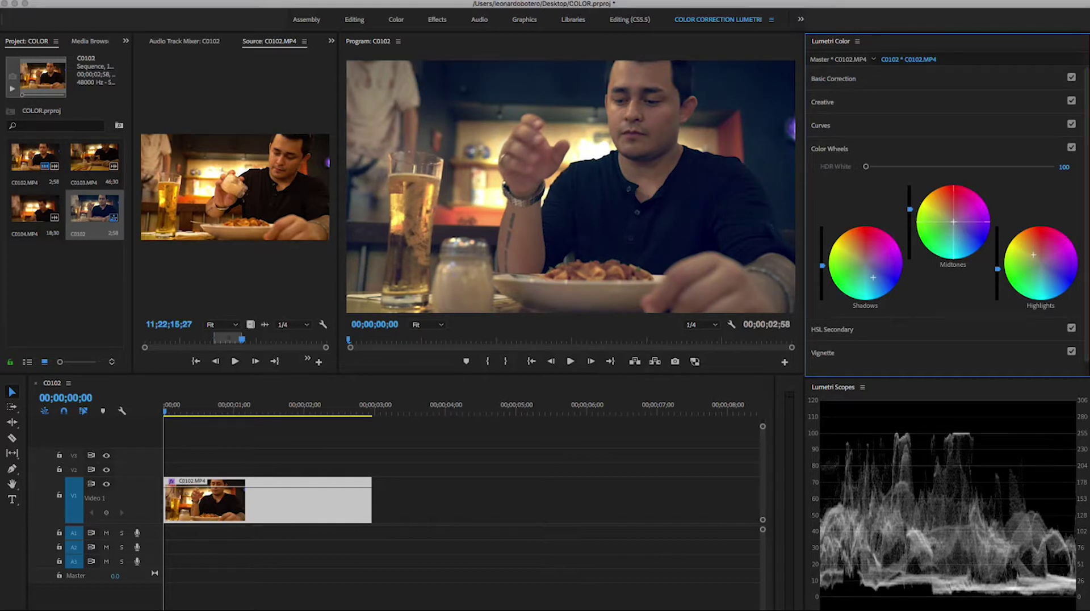
drag(954, 222, 952, 221)
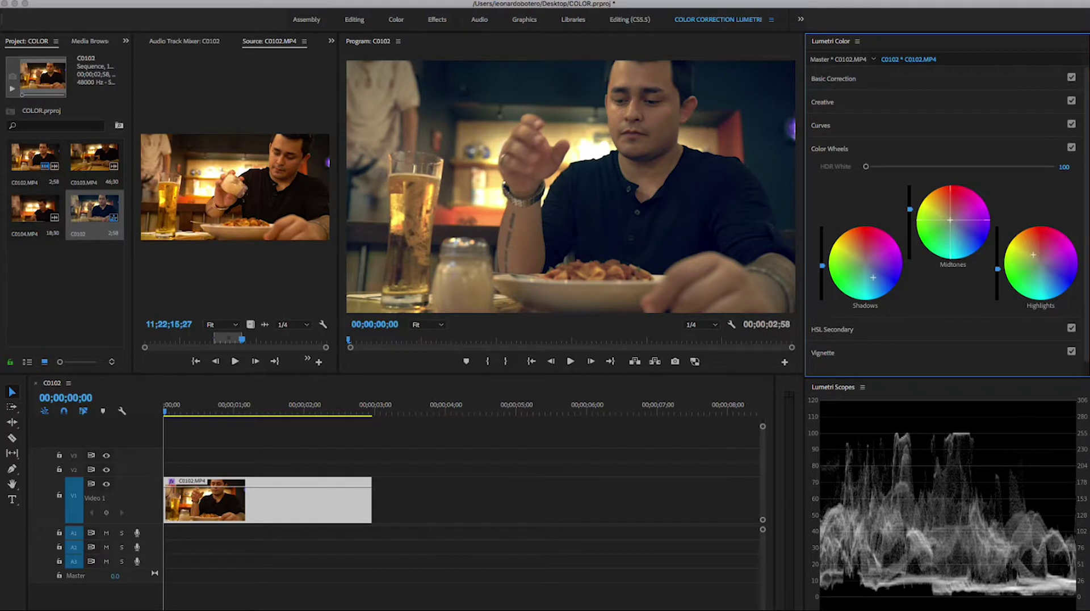
drag(950, 219, 949, 220)
drag(873, 277, 875, 280)
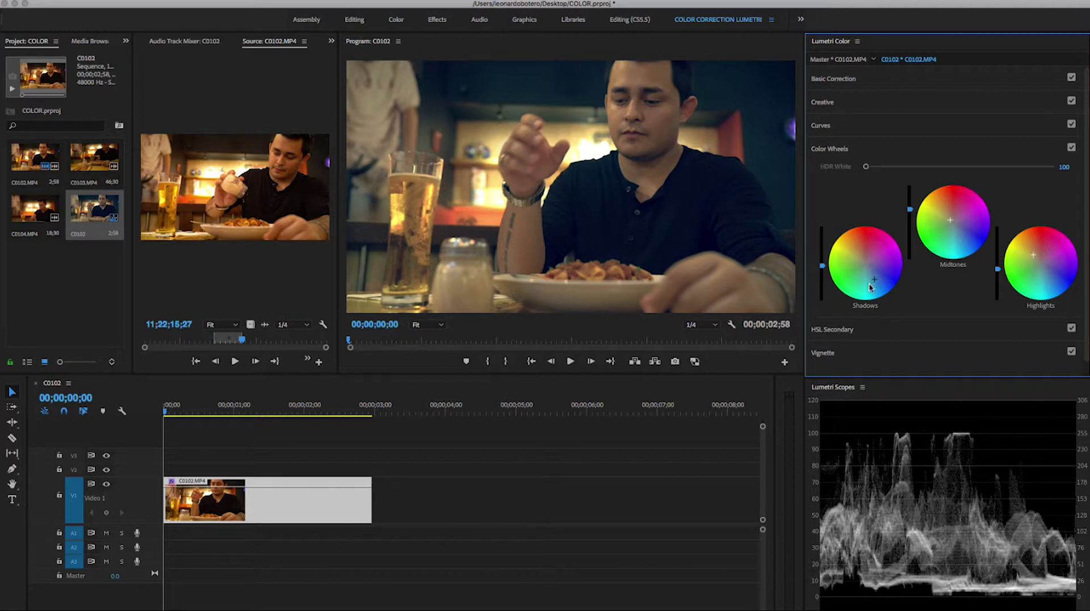
click(1072, 148)
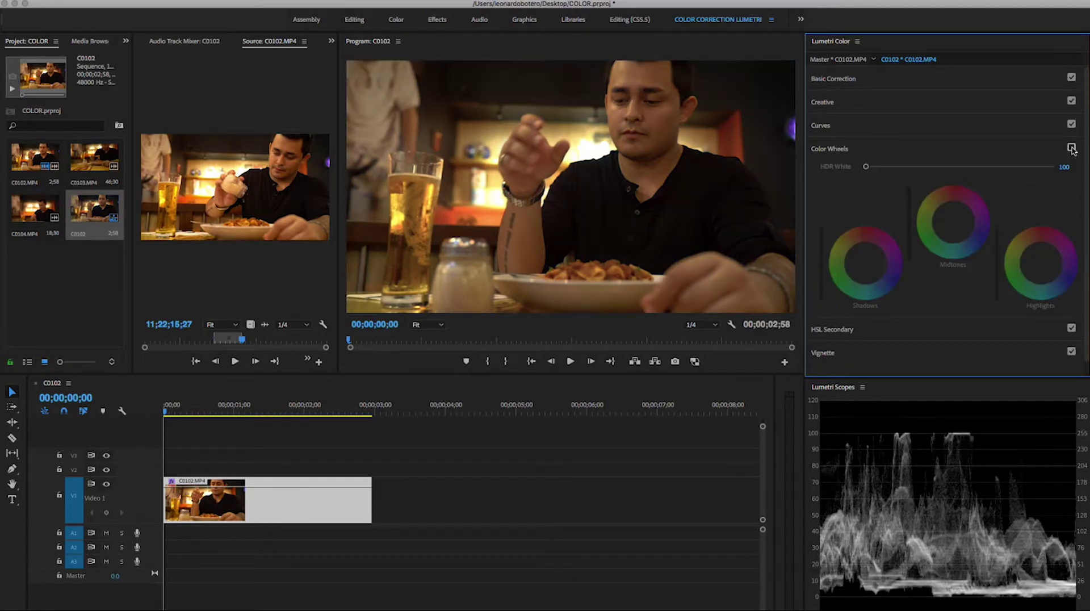
Toggle the Color Wheels grade off and on to compare, ending with it on and collapsed
click(1072, 148)
click(1072, 149)
click(1072, 148)
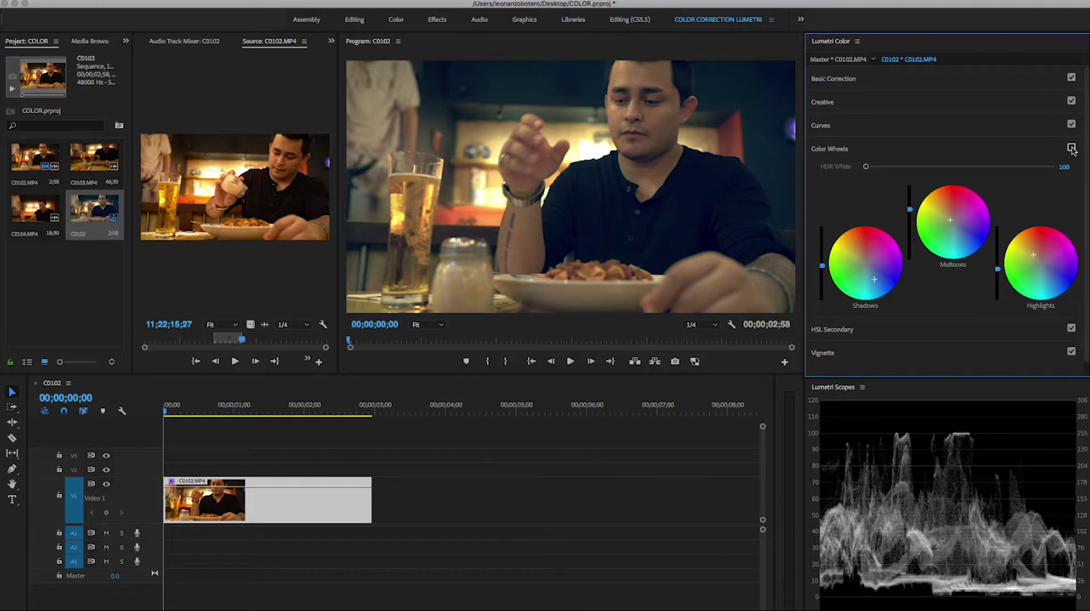
click(1072, 148)
click(1071, 148)
click(1072, 148)
click(1071, 148)
click(1071, 148)
click(1072, 148)
click(1072, 149)
click(1072, 148)
click(854, 153)
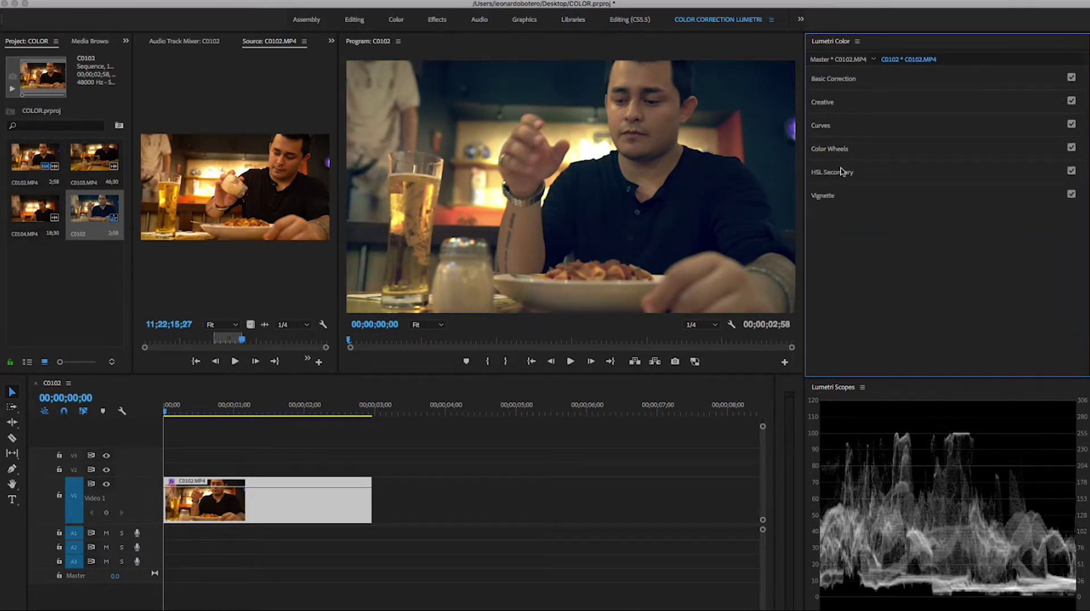
Expand Curves and push the Hue Saturation curve outward to raise overall saturation
click(844, 126)
scroll(1029, 289, down, 1)
scroll(1027, 285, down, 3)
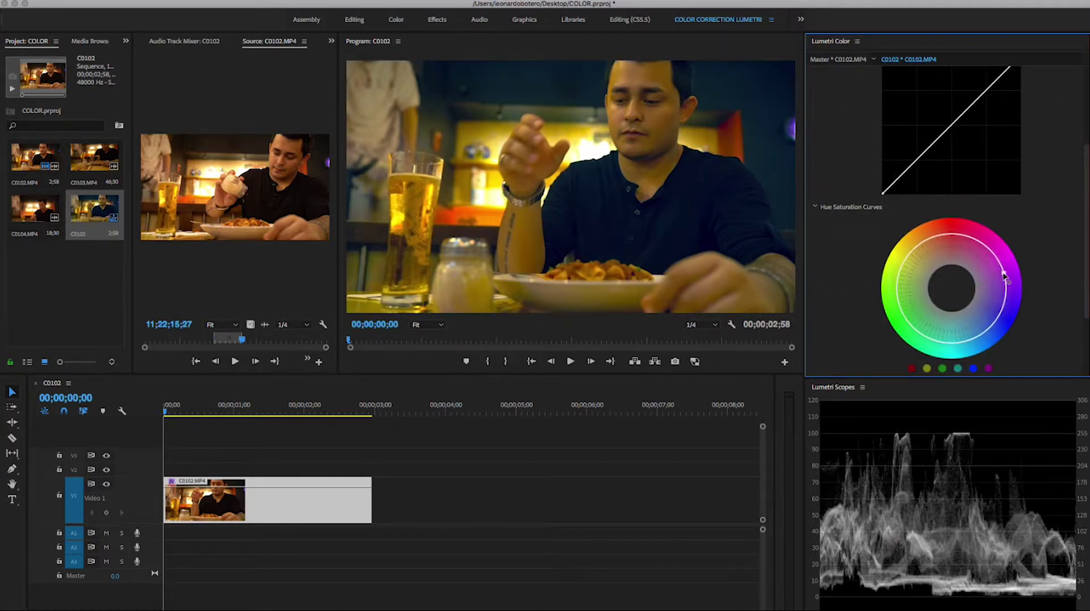
drag(995, 277, 997, 277)
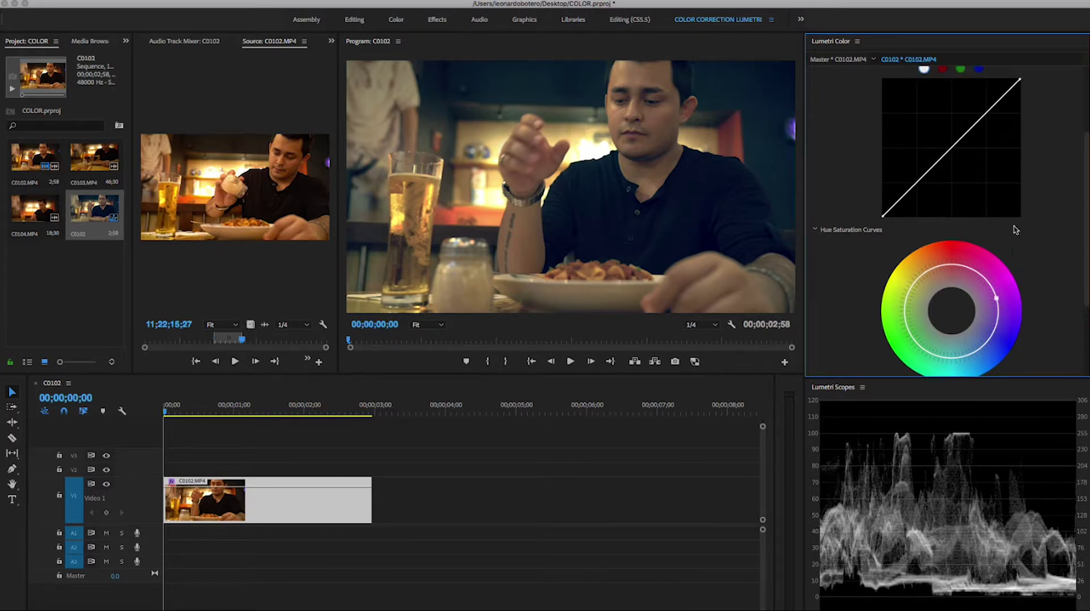
scroll(1015, 226, up, 2)
scroll(992, 184, up, 3)
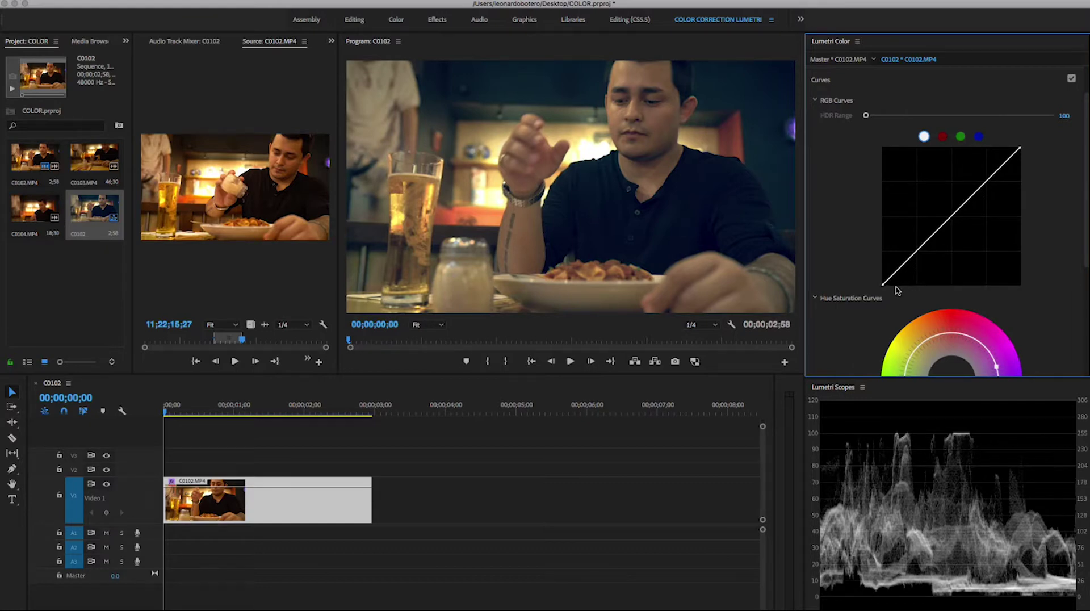
Move the RGB curve's black point right and white point left, collapse Curves, and save the project
mouse_move(883, 284)
mouse_down()
mouse_move(906, 284)
mouse_move(876, 279)
mouse_up()
drag(884, 285, 887, 284)
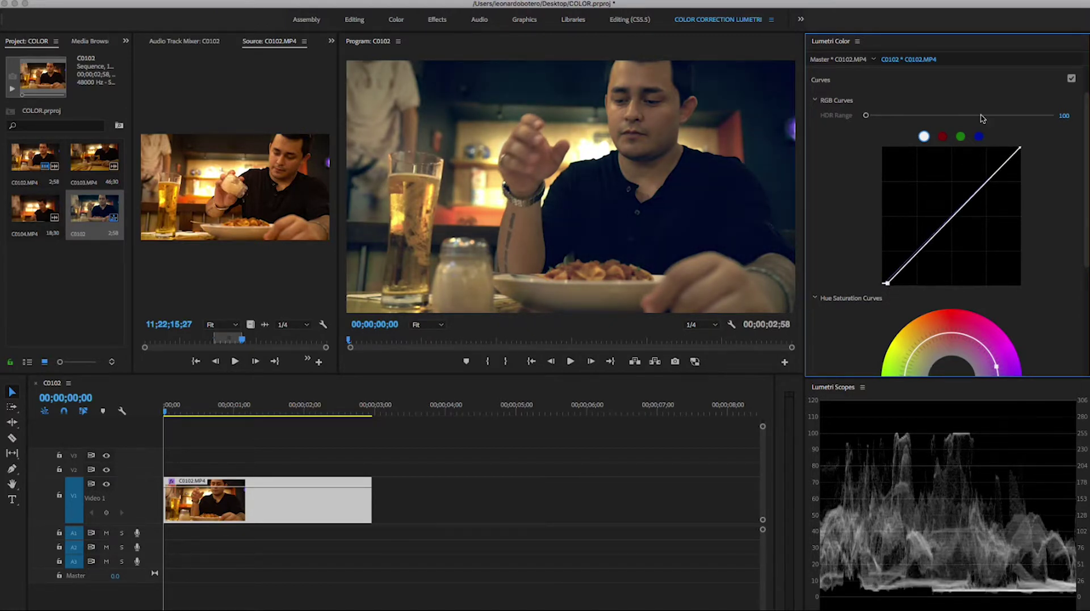
drag(1020, 148, 1007, 161)
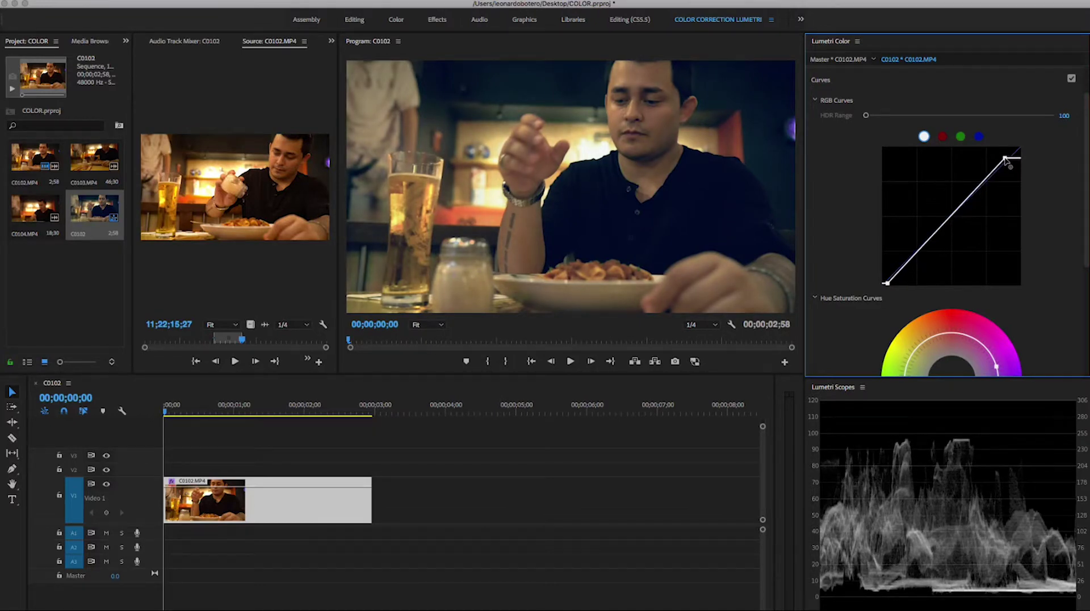
click(1072, 79)
click(1071, 79)
click(851, 80)
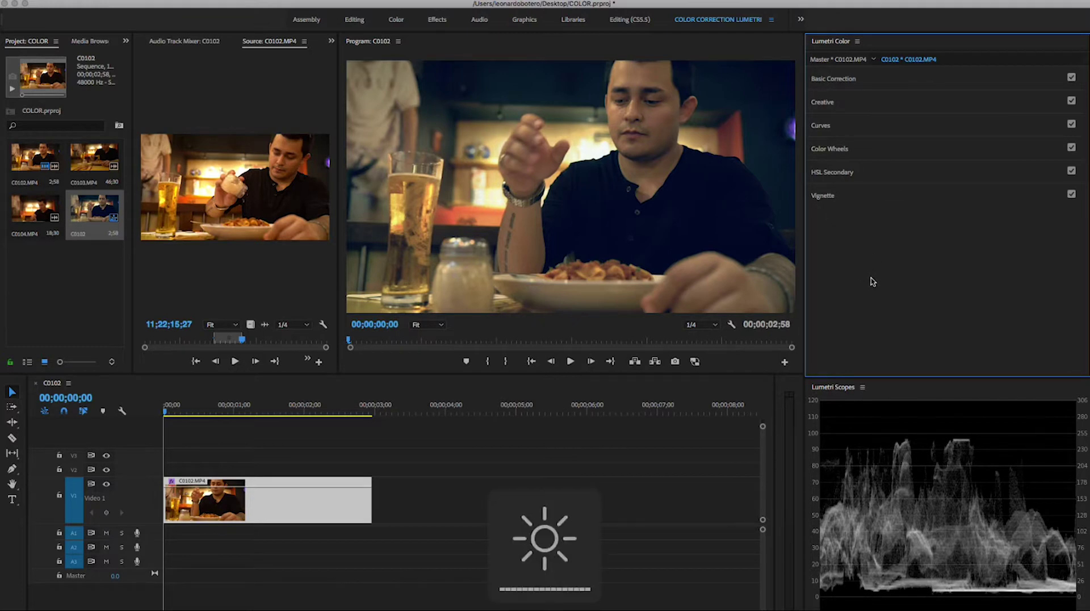
key(ctrl+s)
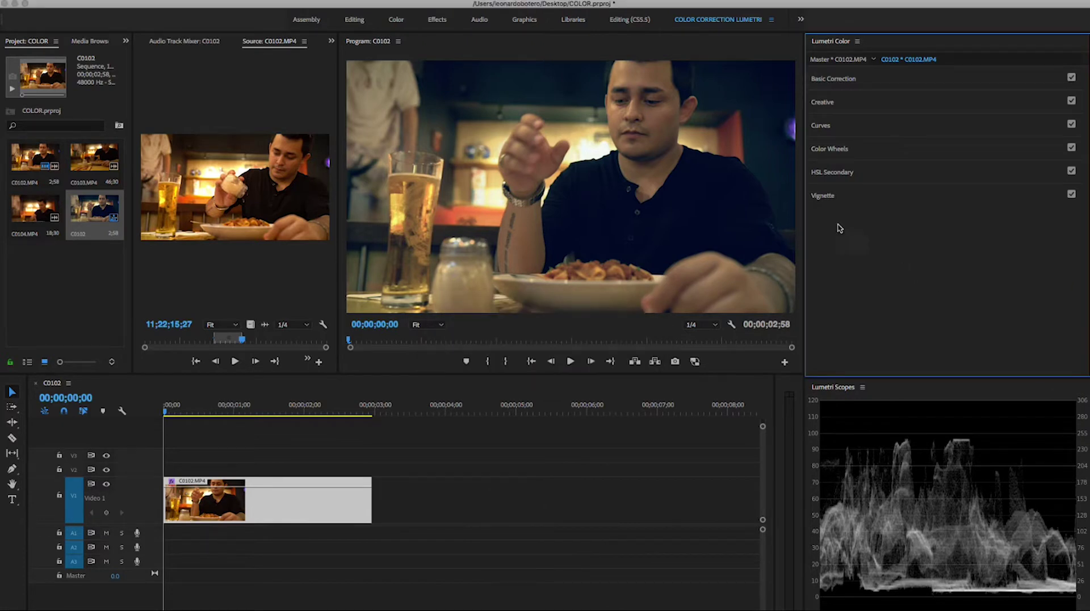
click(859, 198)
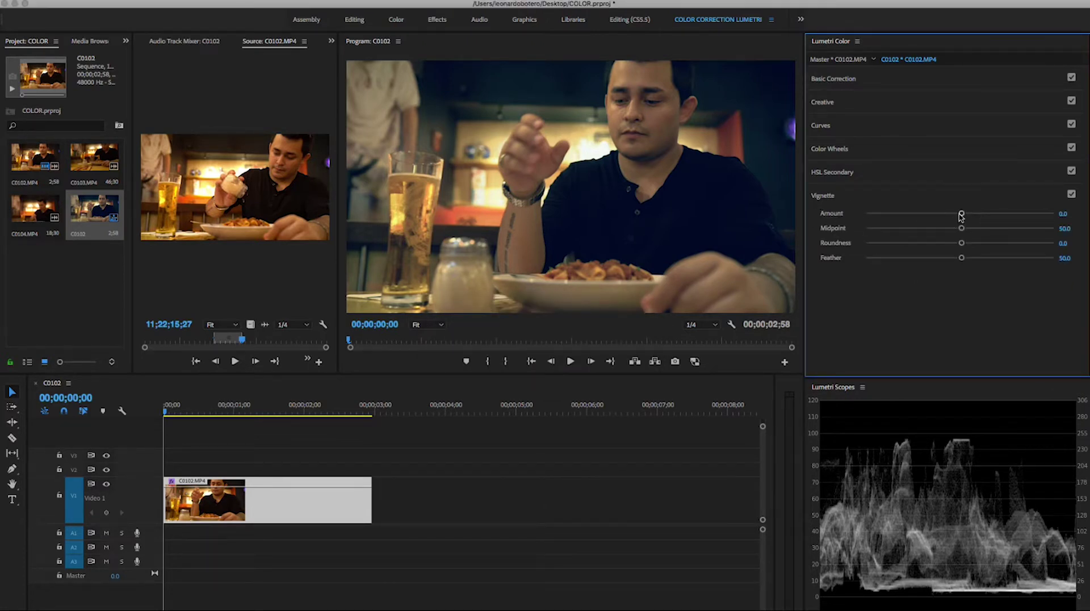
mouse_move(961, 213)
mouse_down()
mouse_move(930, 213)
mouse_move(1003, 223)
mouse_move(1003, 212)
mouse_move(981, 214)
mouse_up()
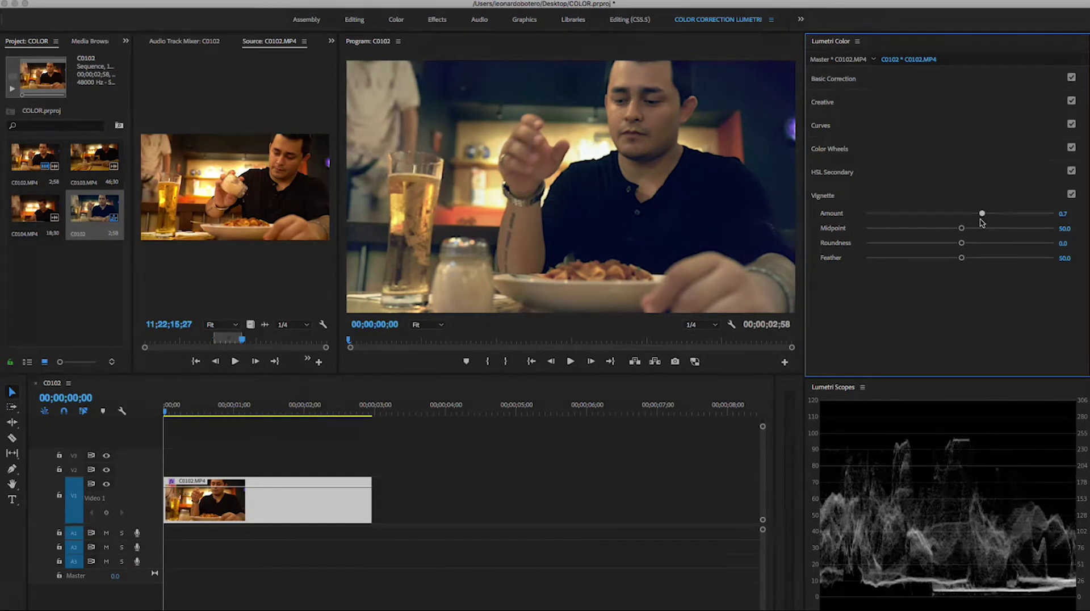
double_click(983, 215)
click(856, 193)
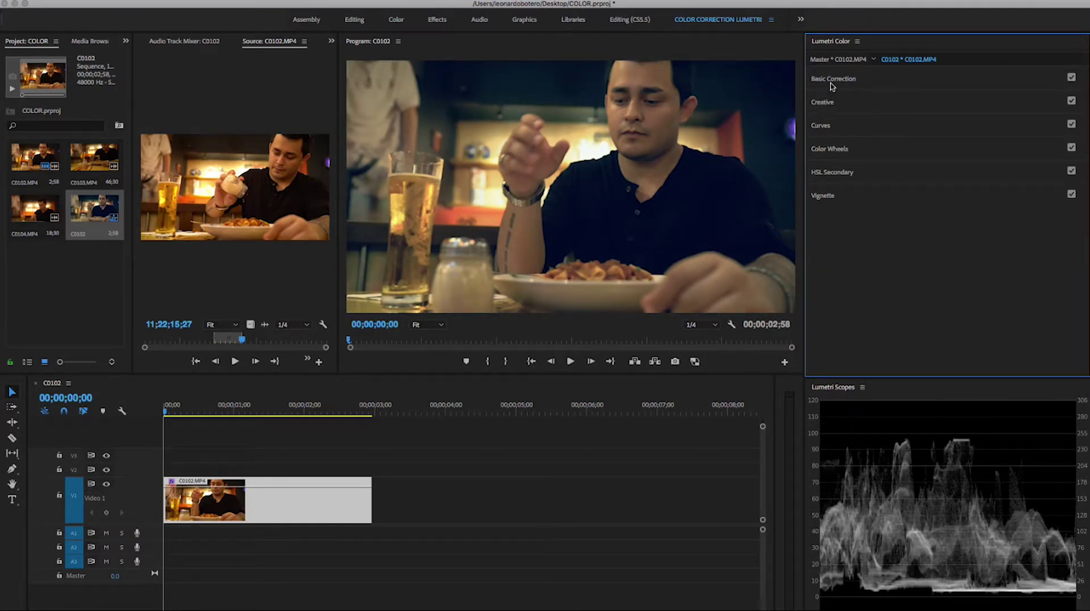
In Basic Correction, set C0102's Contrast to 18.4 and Saturation to 88.8, then deselect the clip
click(832, 84)
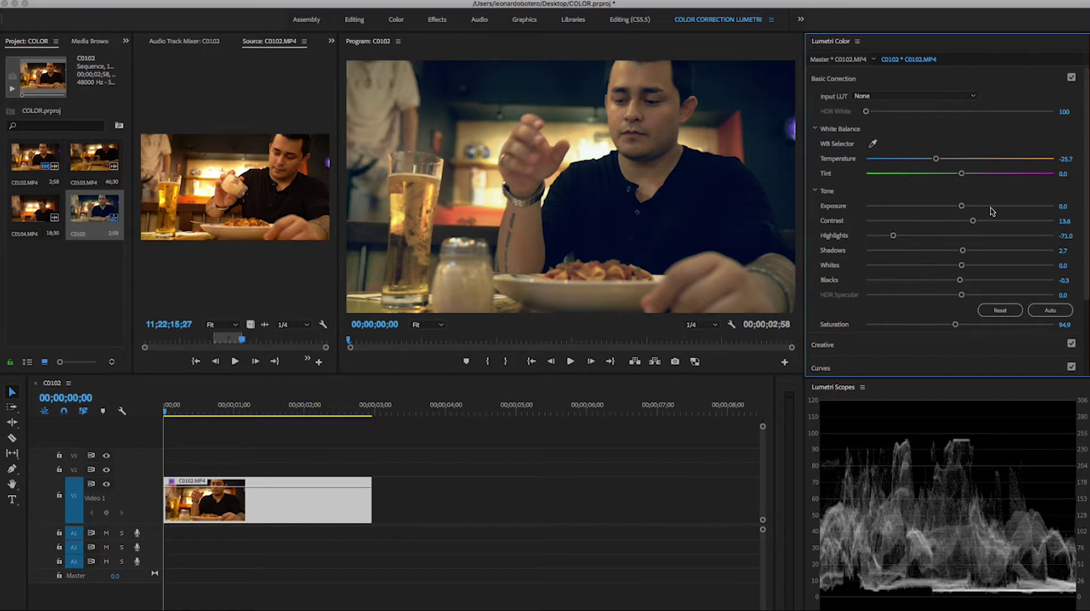
mouse_move(972, 221)
mouse_down()
mouse_move(993, 222)
mouse_move(977, 220)
mouse_up()
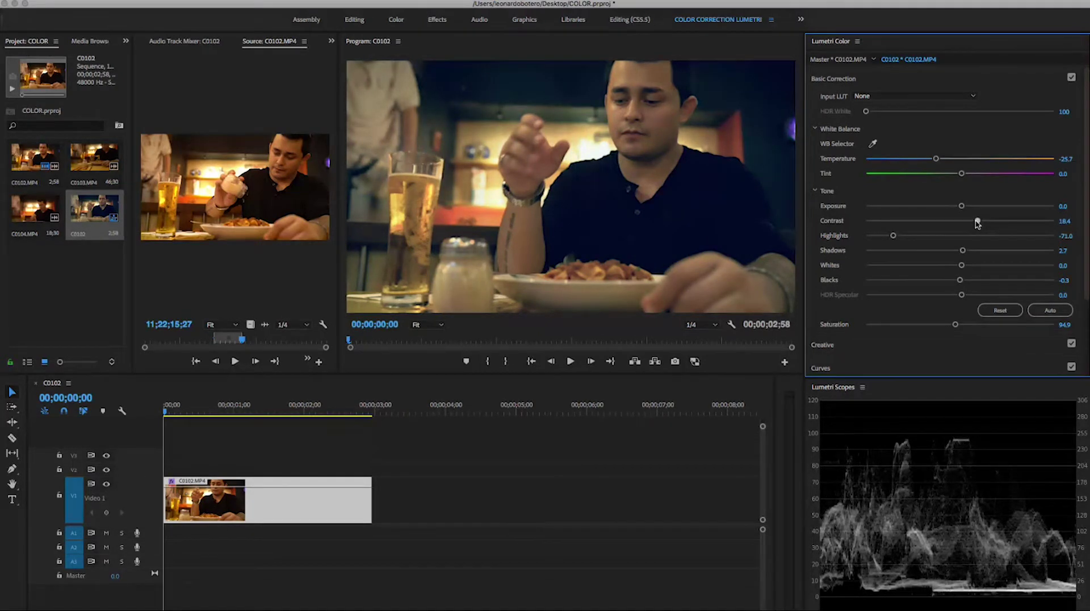
drag(956, 325, 948, 327)
click(417, 505)
click(417, 503)
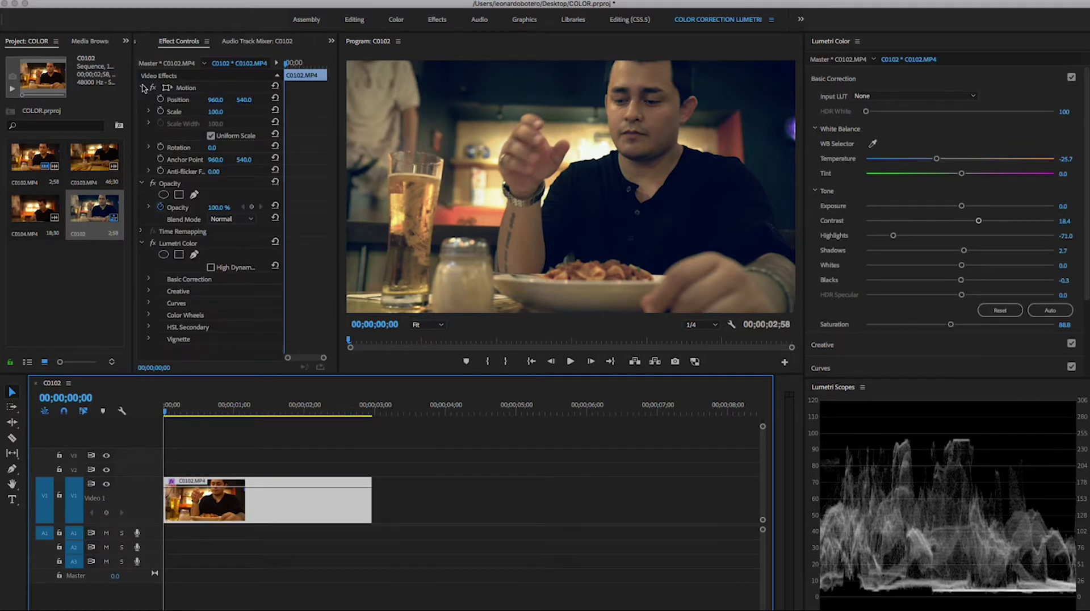
Collapse Opacity and Lumetri Color in Effect Controls and toggle the Lumetri grade to compare
click(142, 100)
click(141, 124)
click(152, 124)
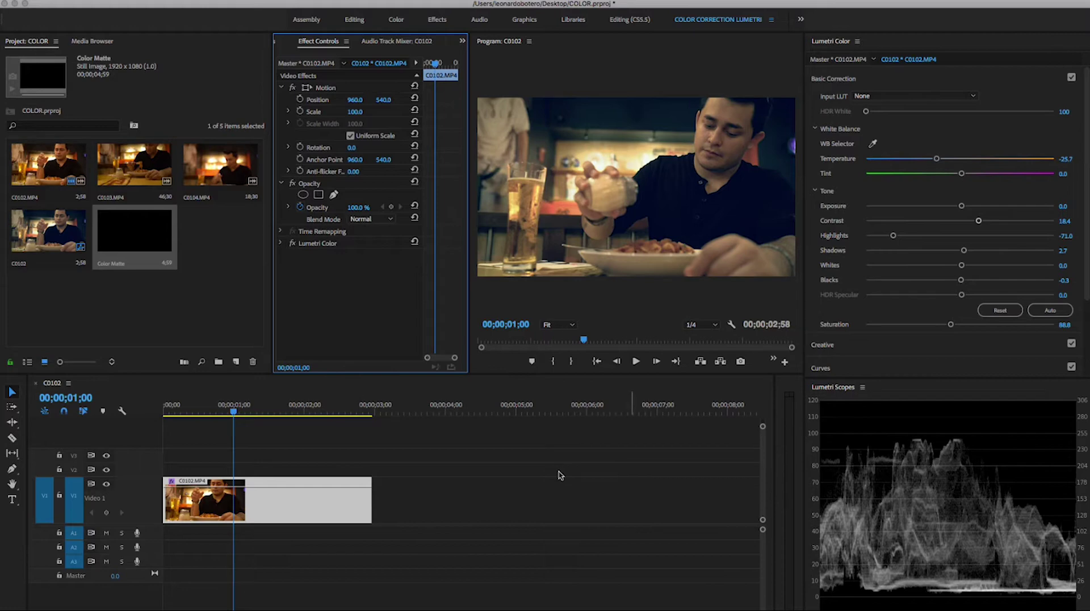
Preview C0103.MP4 in the Source monitor and select C0102's Lumetri Color effect
click(204, 294)
double_click(152, 180)
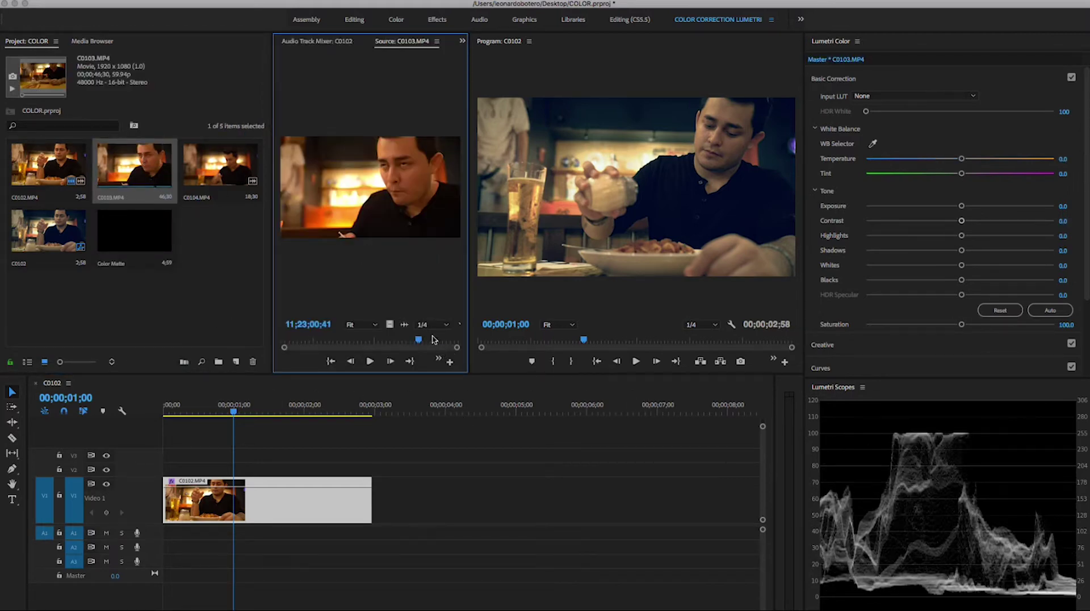
click(323, 500)
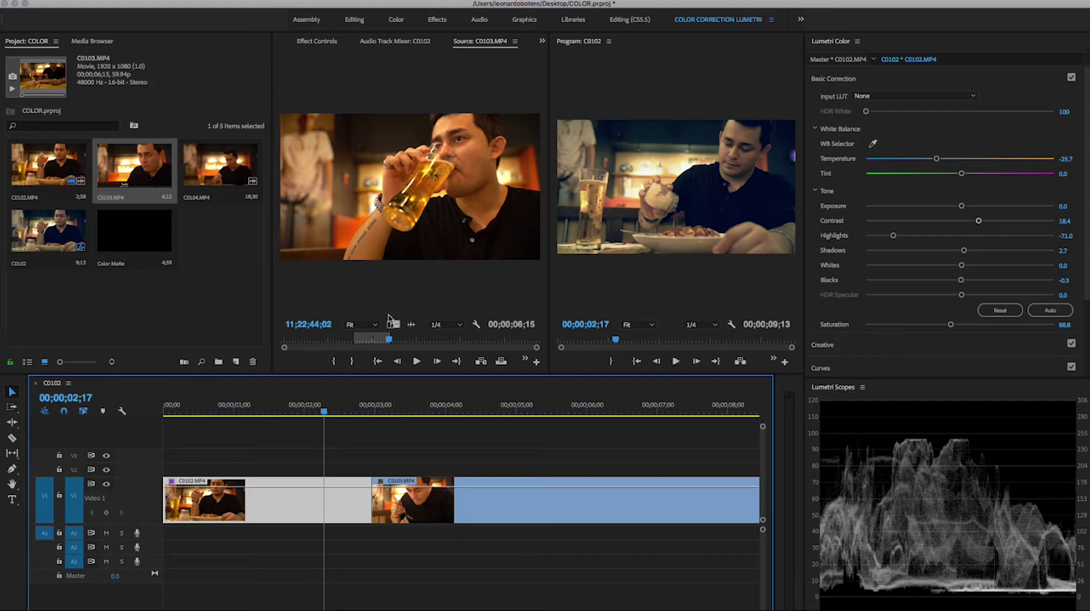
click(317, 40)
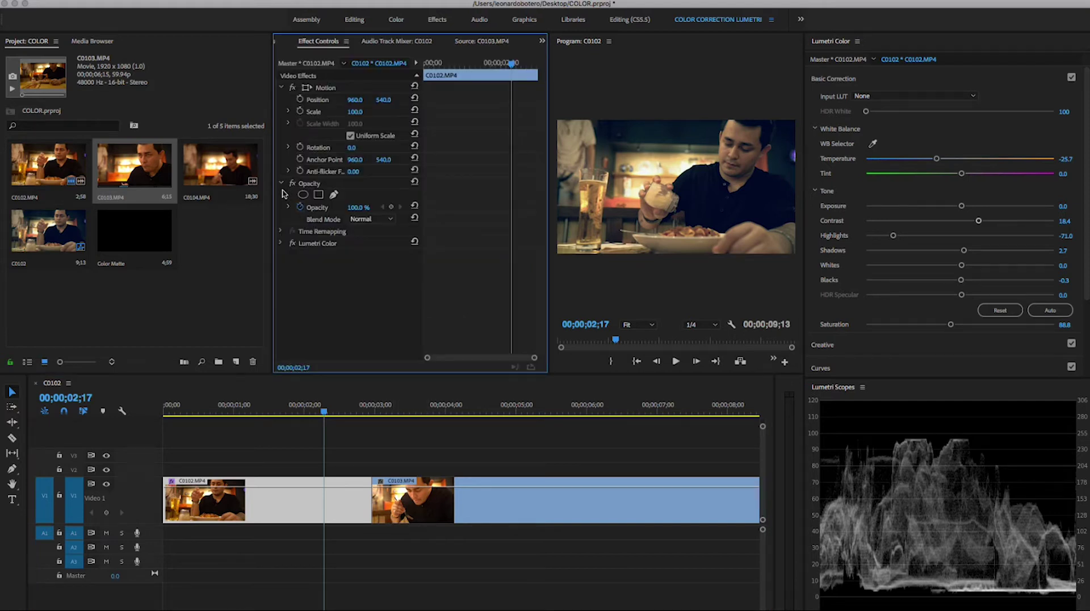
click(305, 243)
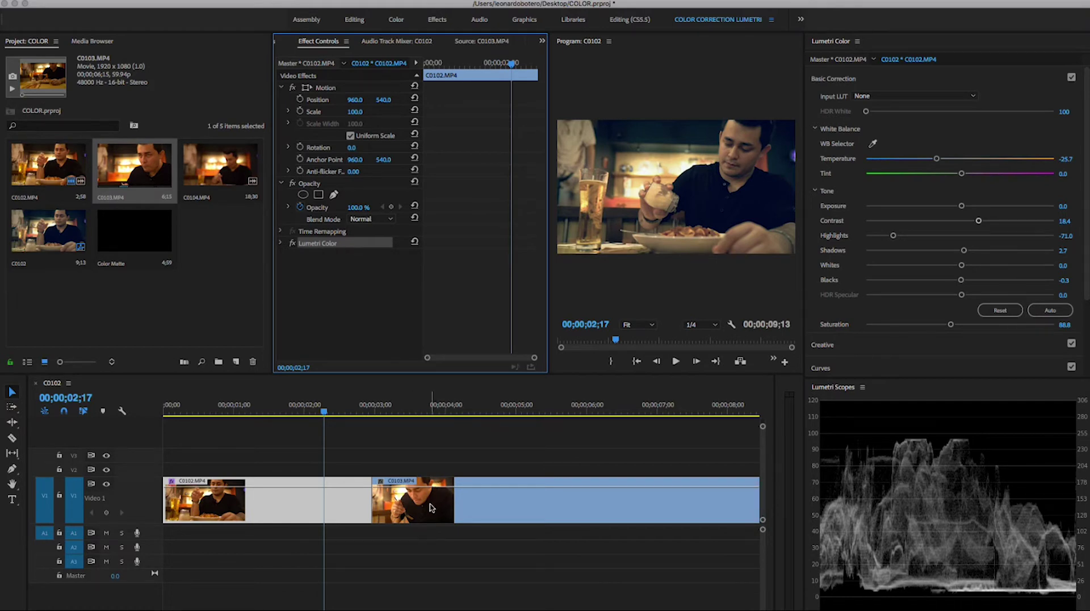
Scrub the sequence across C0103, then cut the Lumetri Color effect from C0102
click(431, 507)
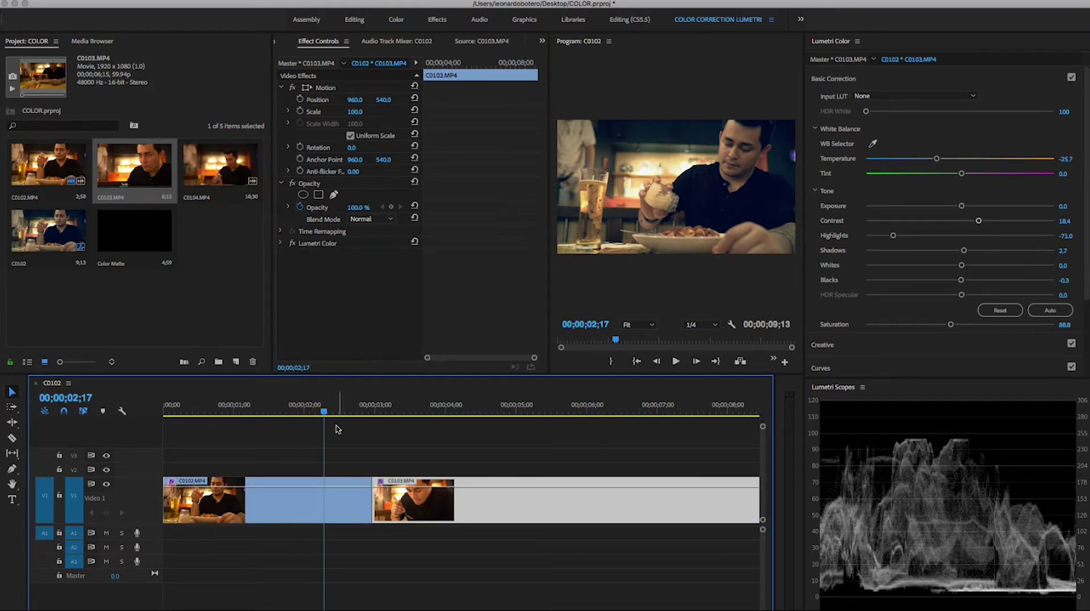
drag(325, 409, 495, 409)
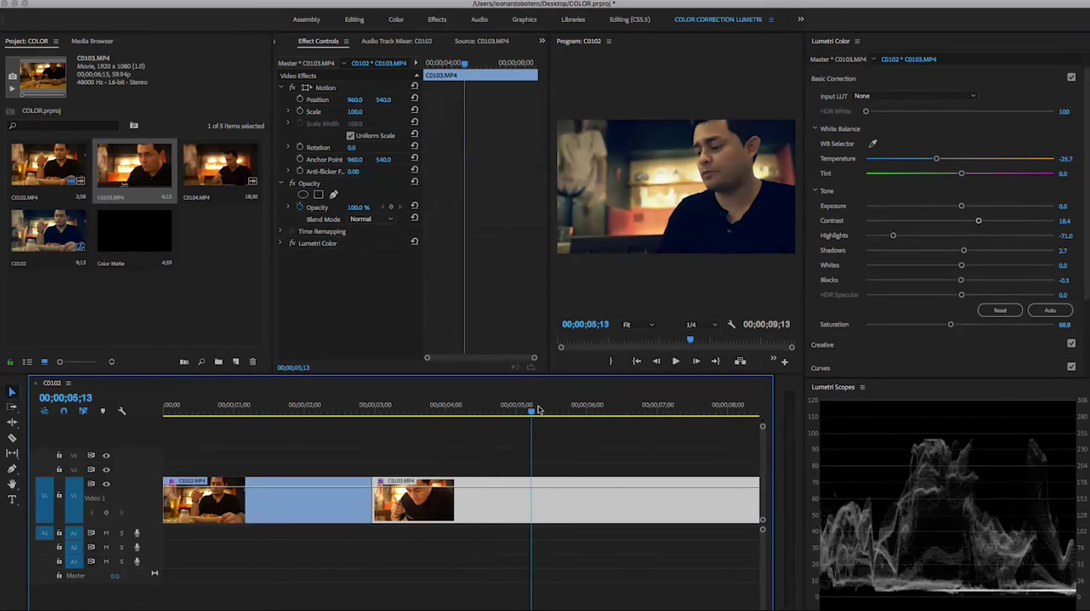
drag(411, 410, 349, 410)
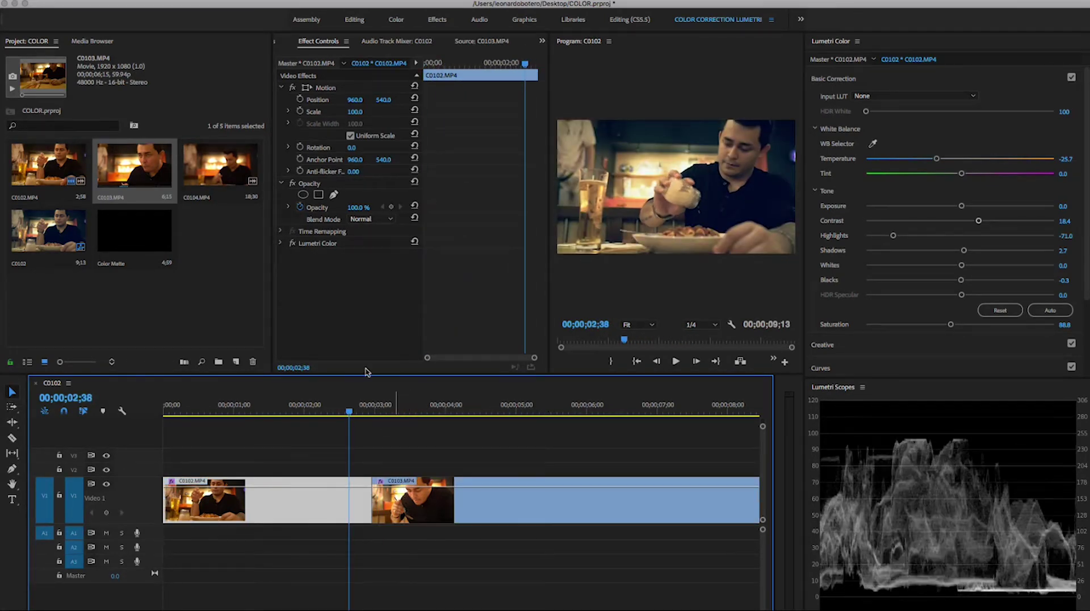
click(319, 244)
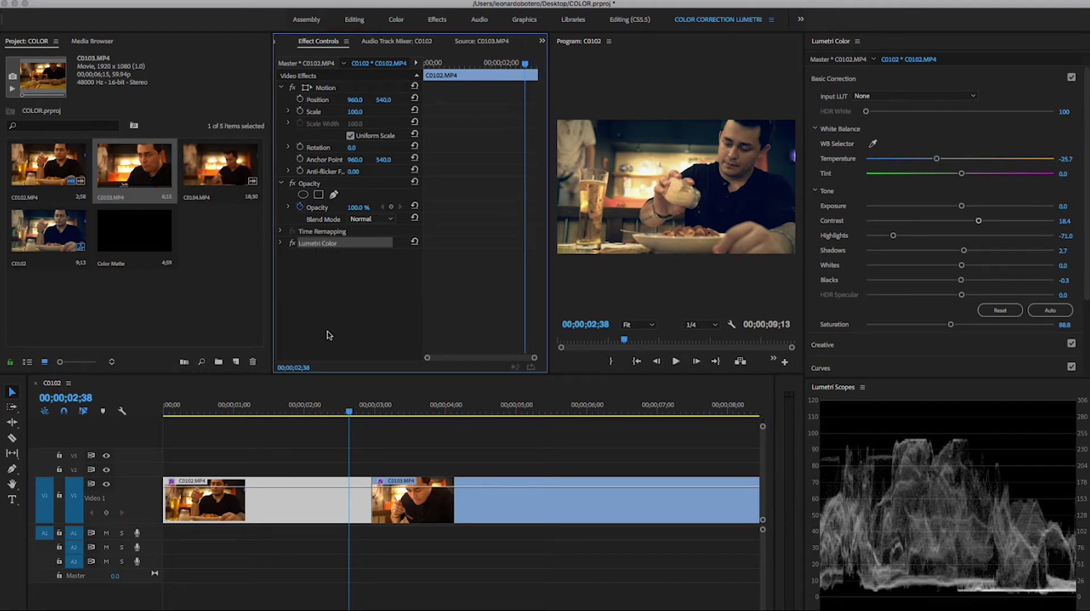
key(Delete)
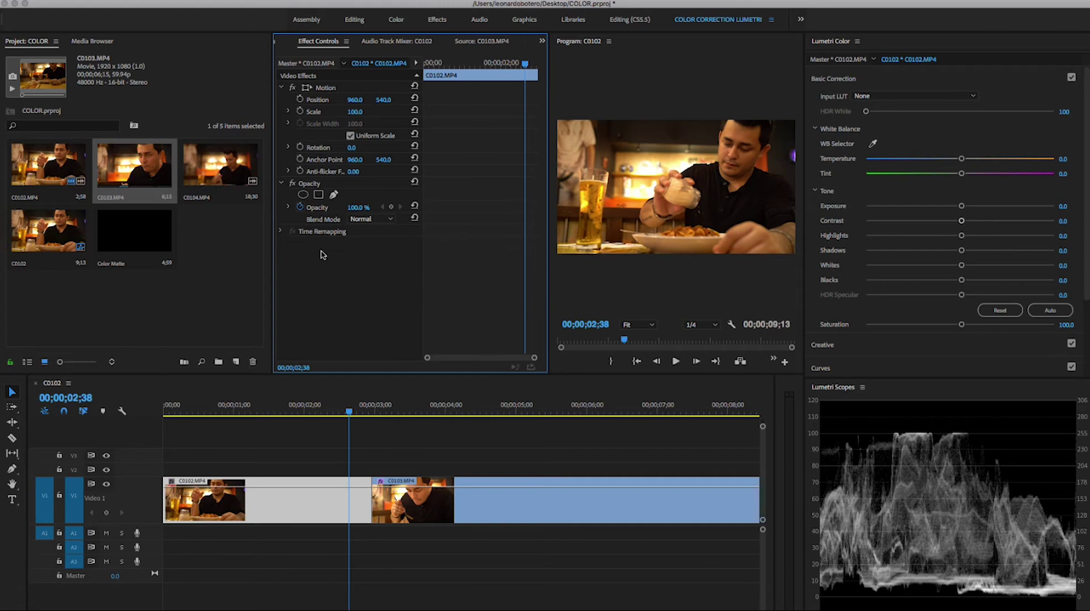
Create a new Adjustment Layer from the Project panel's New Item menu
click(243, 471)
click(202, 277)
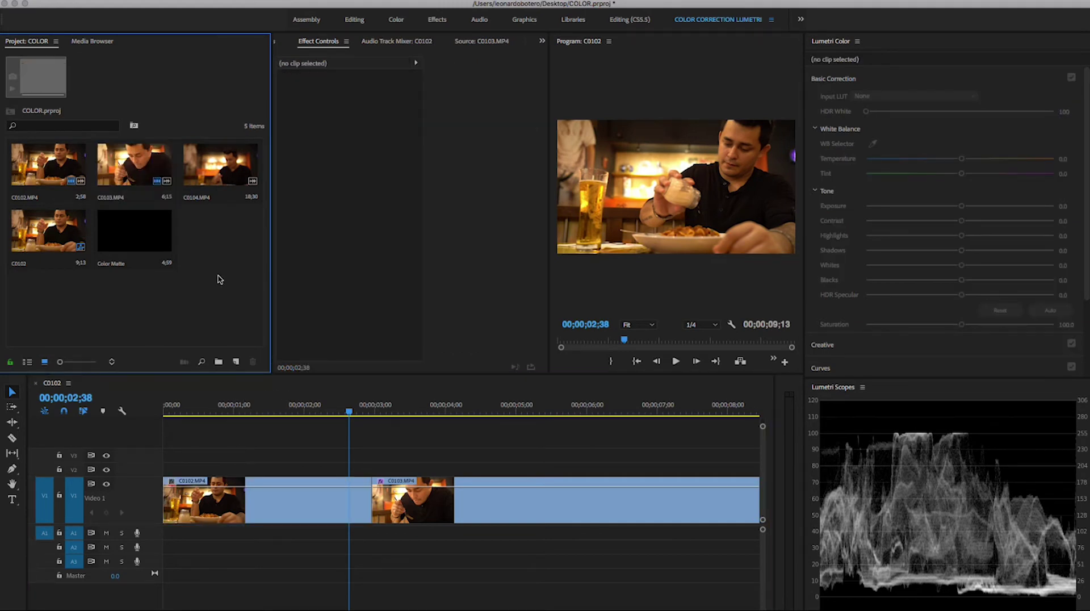
click(235, 363)
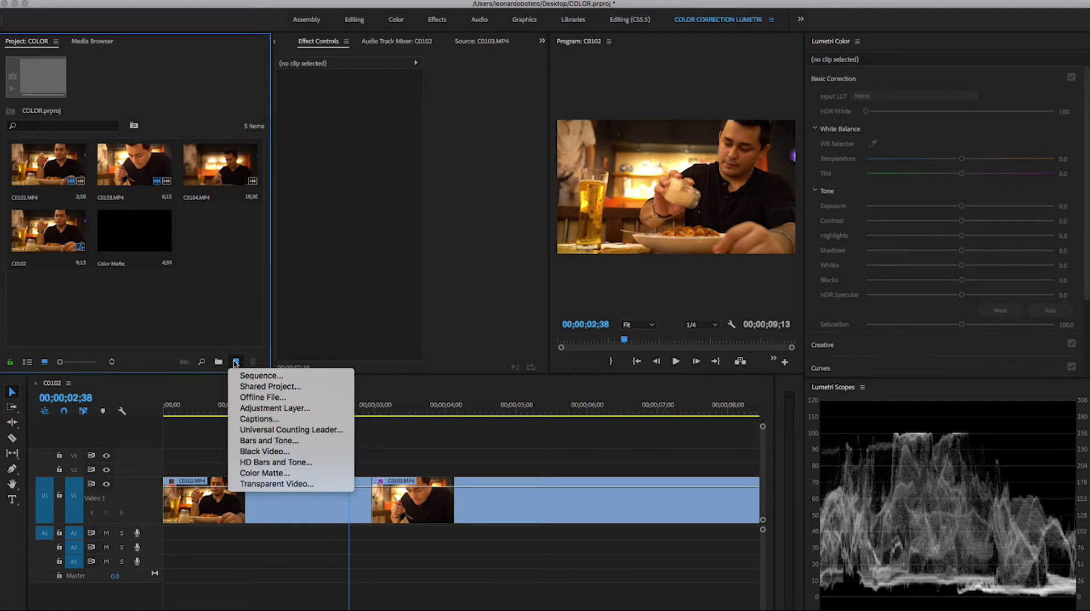
click(262, 409)
click(604, 373)
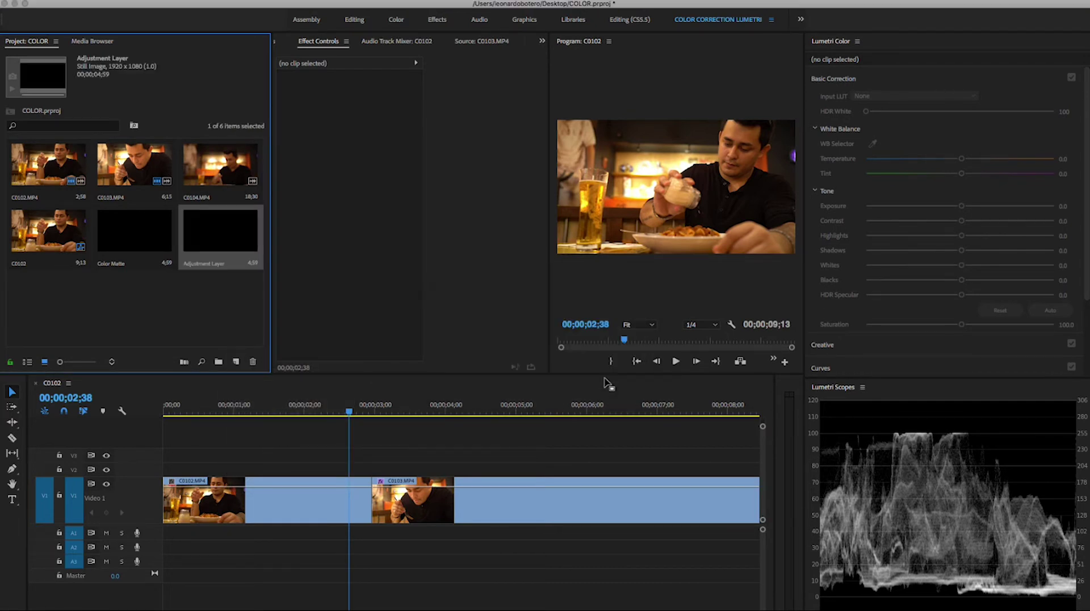
Place the adjustment layer on V2 and trim it to match the clips below
drag(201, 230, 146, 475)
drag(517, 468, 645, 468)
key(minus)
mouse_move(478, 470)
mouse_down()
mouse_move(589, 469)
mouse_move(186, 554)
mouse_up()
key(z)
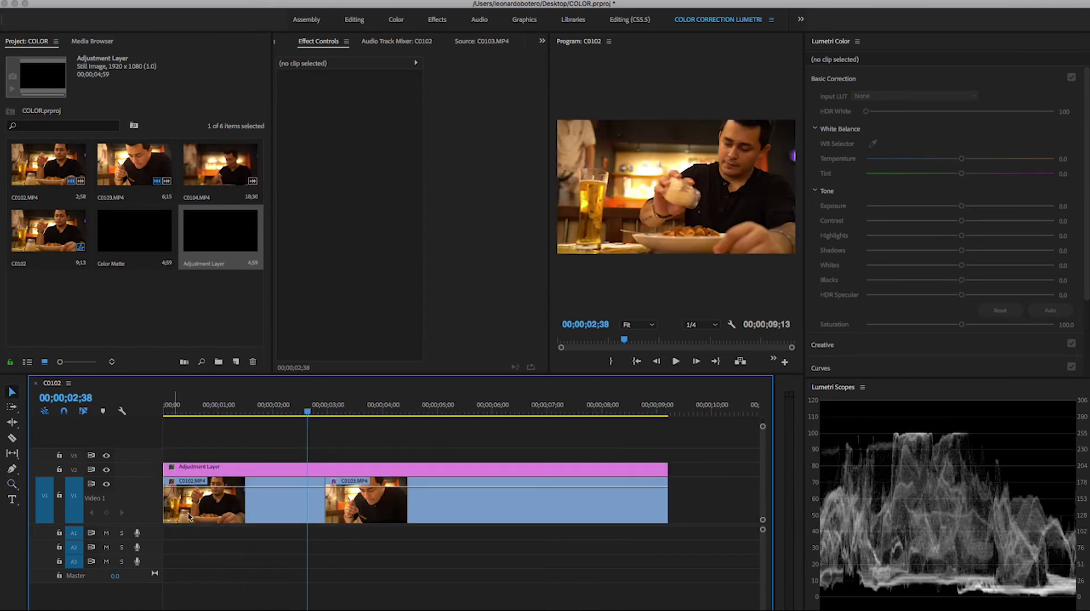
key(v)
click(279, 502)
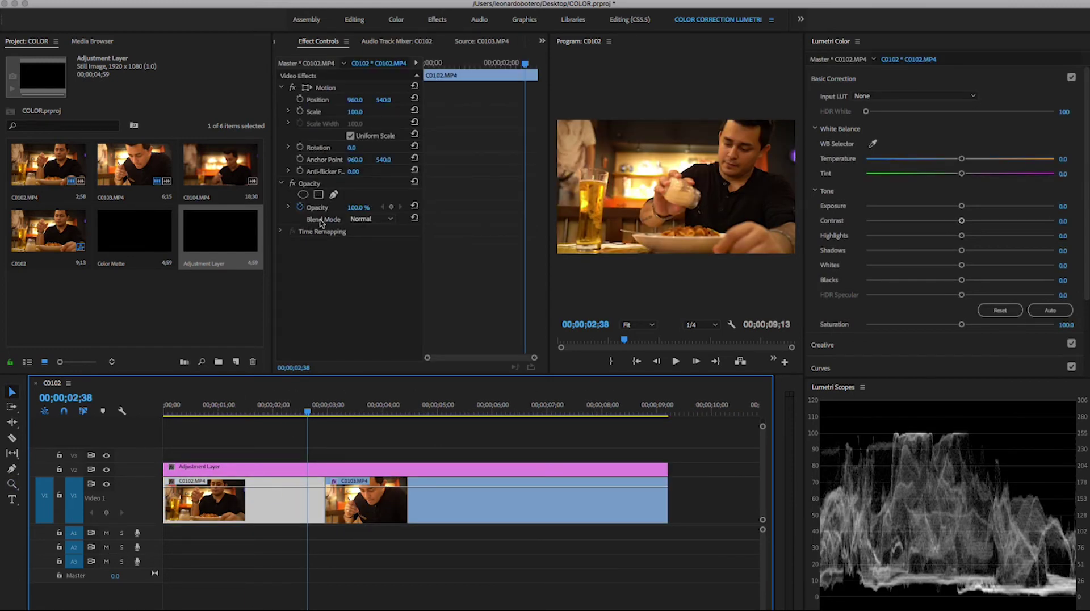
Select C0103's Lumetri Color effect, then select the adjustment layer clip
click(282, 183)
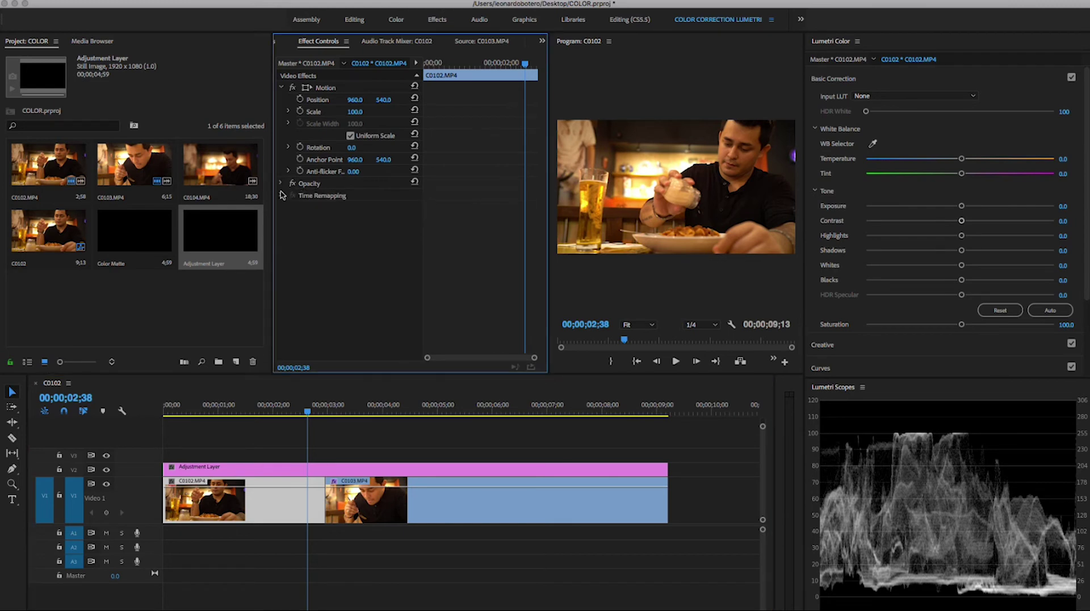
click(369, 514)
click(310, 208)
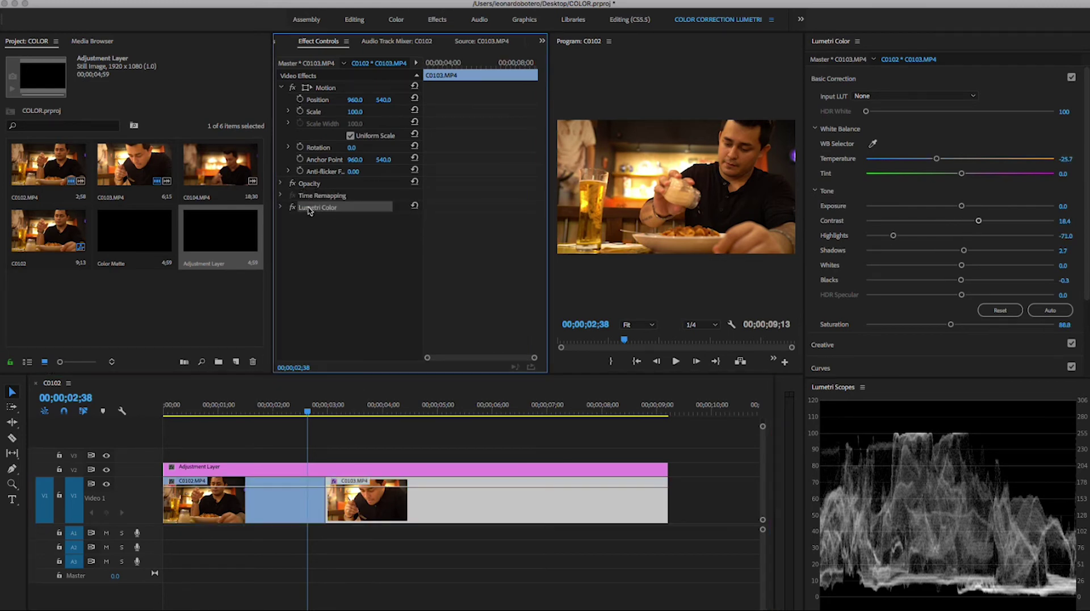
click(238, 468)
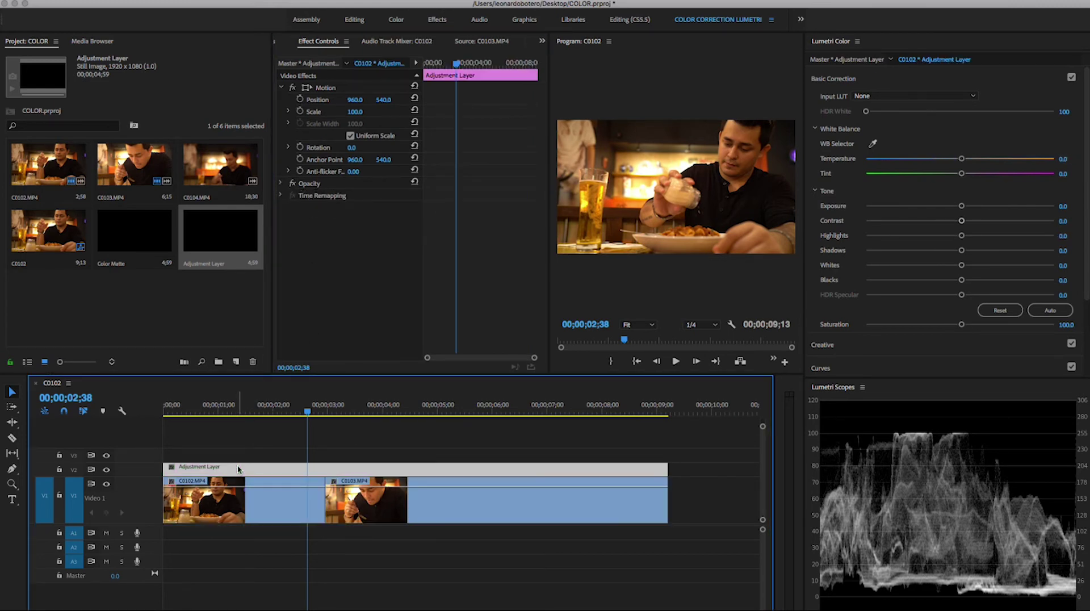
Paste the Lumetri Color grade onto the adjustment layer and scrub to preview it
key(ctrl+v)
drag(297, 406, 315, 406)
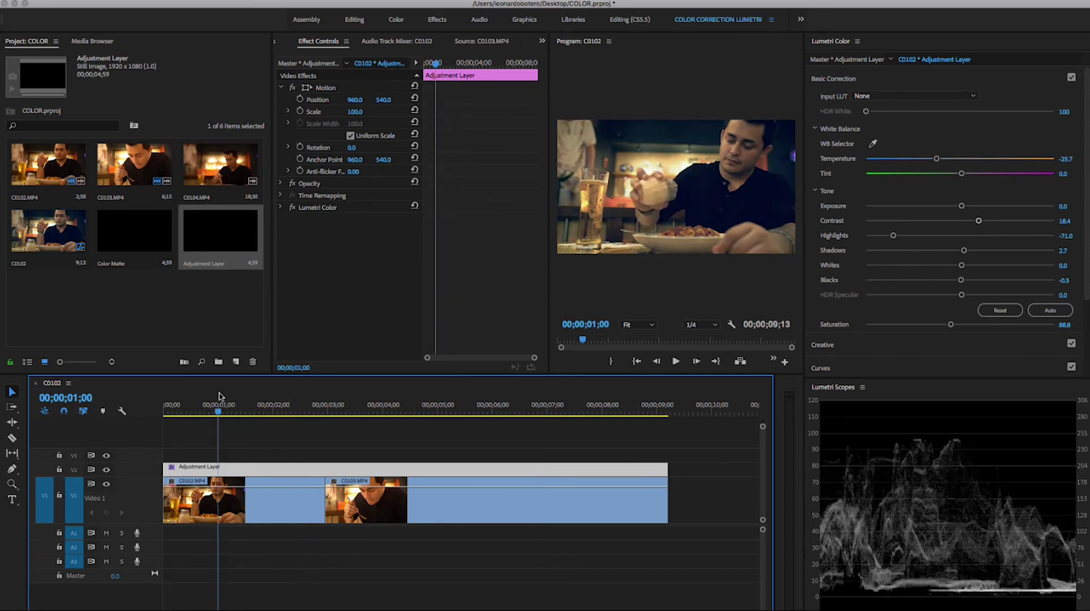
click(578, 406)
Lengthen the adjustment layer and add C0104.MP4 to the end of the sequence
key(minus)
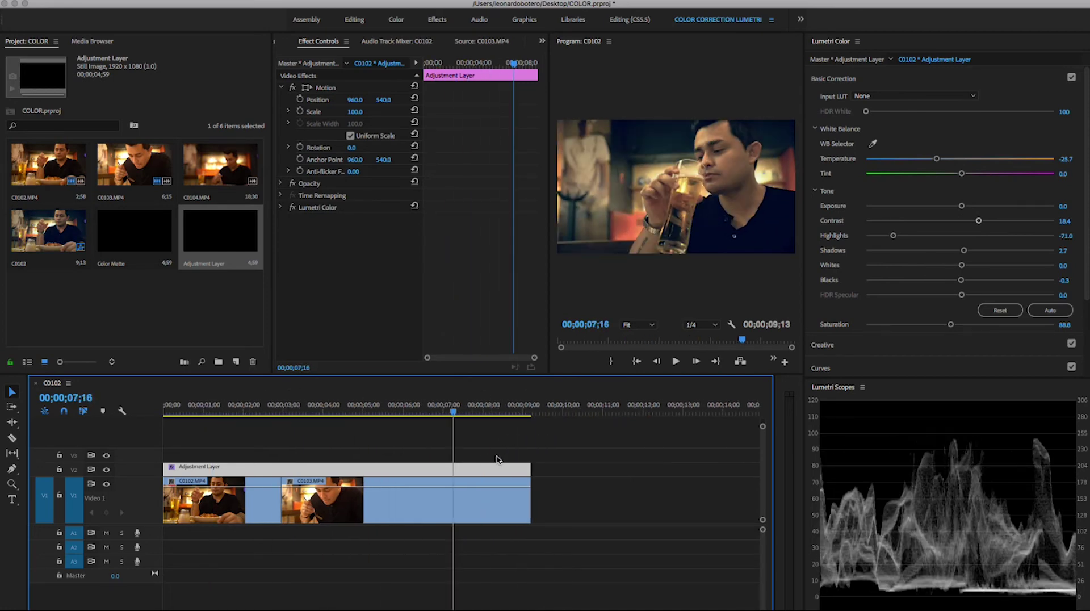
key(minus)
key(minus)
drag(350, 467, 645, 467)
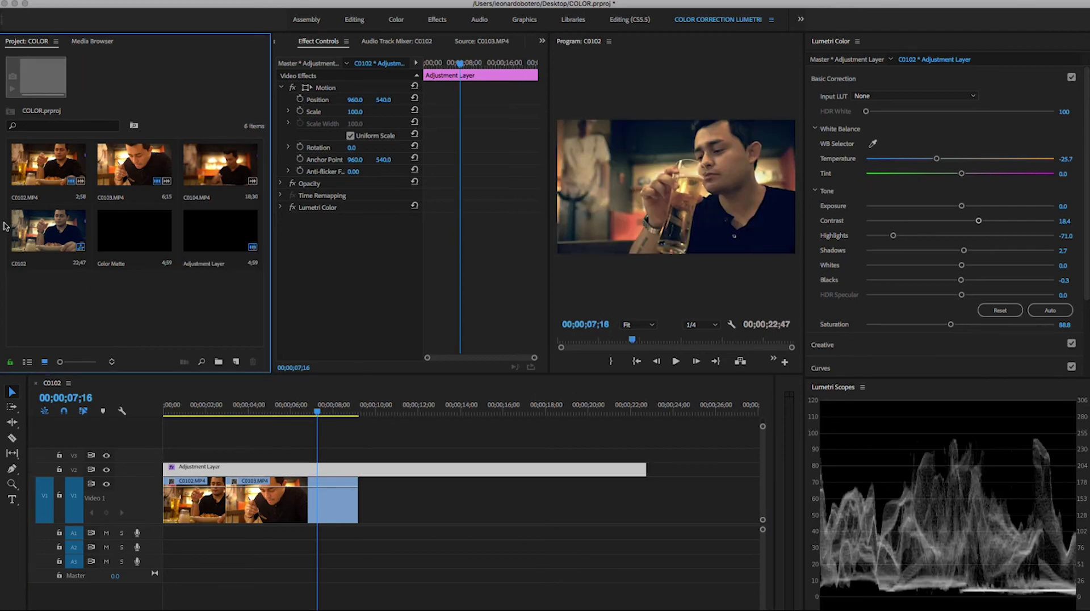
click(246, 412)
drag(252, 420, 178, 418)
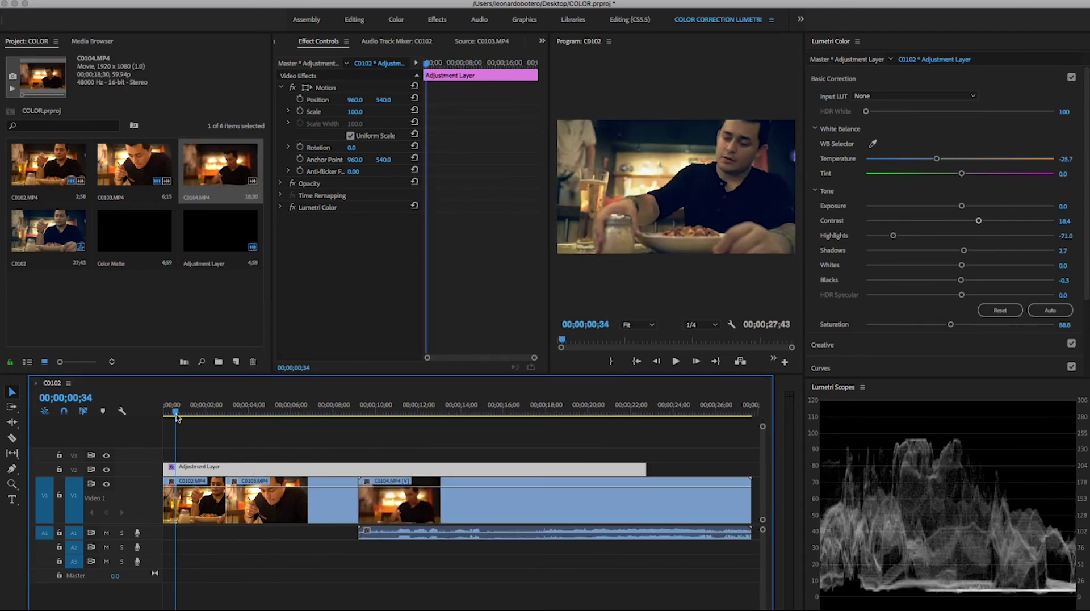